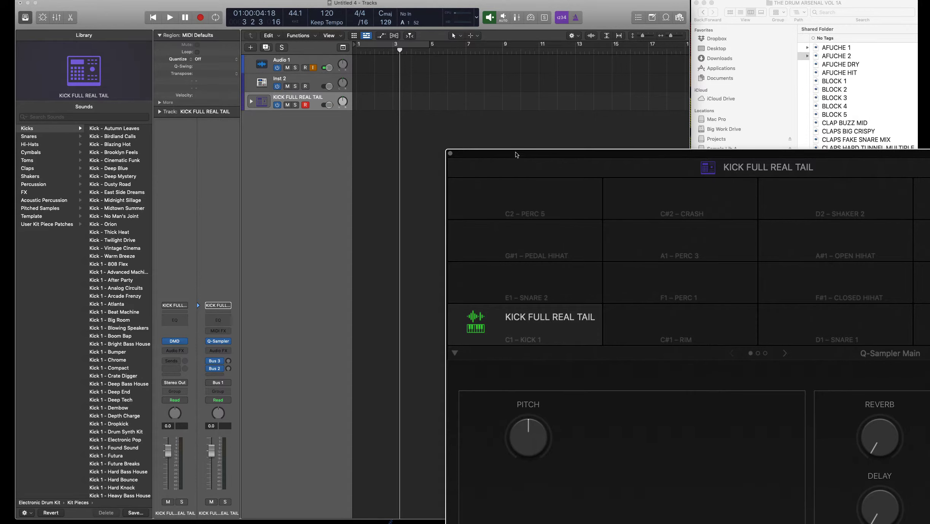
- Move the Drum Machine Designer window to the upper left to reveal the Finder sample list
{"action": "left_click_drag", "start_coordinate": [515, 158], "coordinate": [85, 51]}
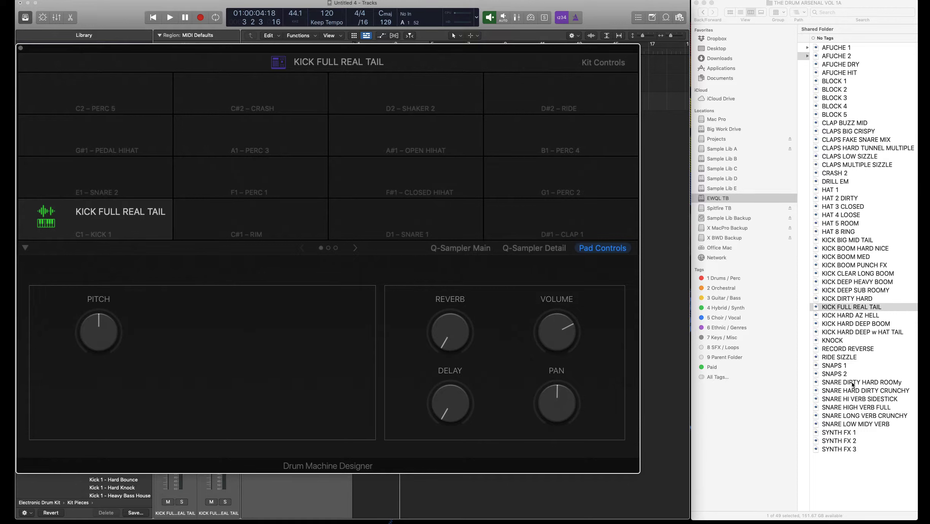
- Load SNARE DIRTY HARD ROOMy, CLAPS LOW SIZZLE, HAT 3 CLOSED and HAT 4 LOOSE onto pads D1, D#1, F#1, A#1
{"action": "left_click_drag", "start_coordinate": [851, 385], "coordinate": [422, 226]}
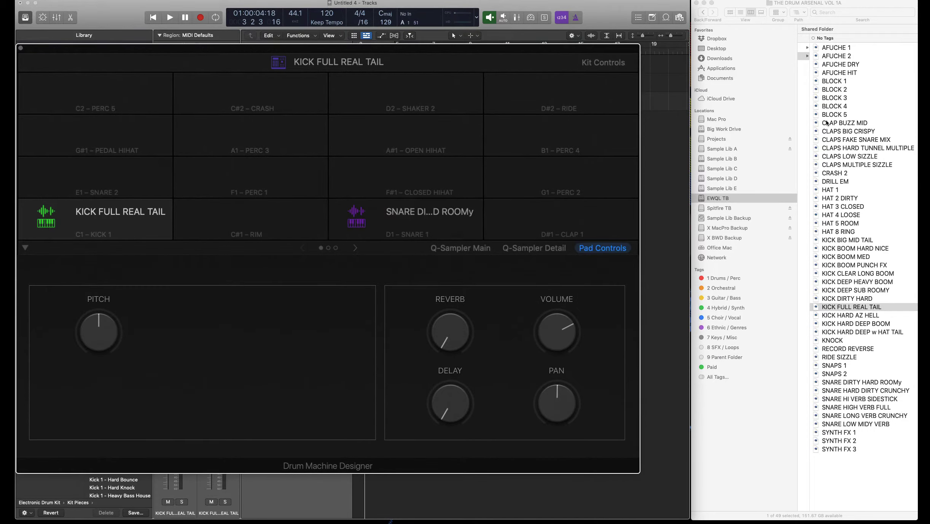
{"action": "left_click_drag", "start_coordinate": [841, 157], "coordinate": [717, 211]}
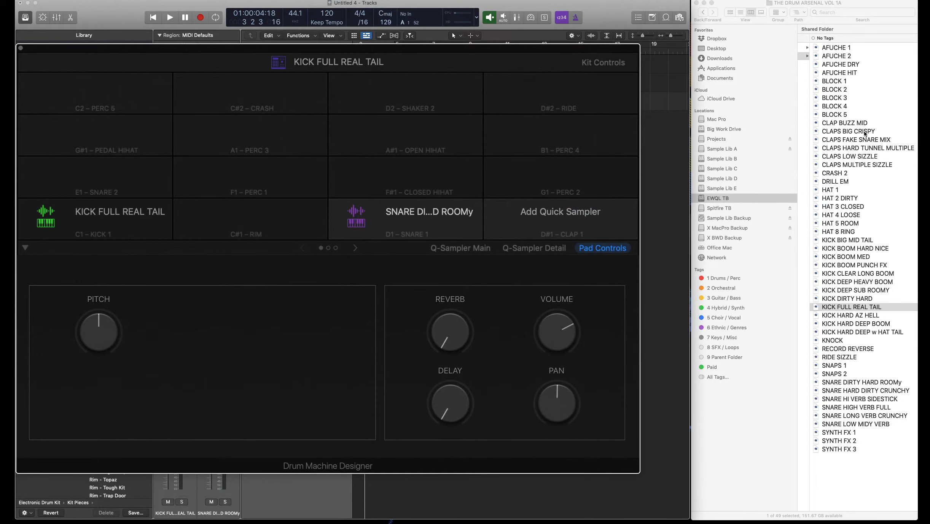
{"action": "left_click_drag", "start_coordinate": [864, 131], "coordinate": [560, 219]}
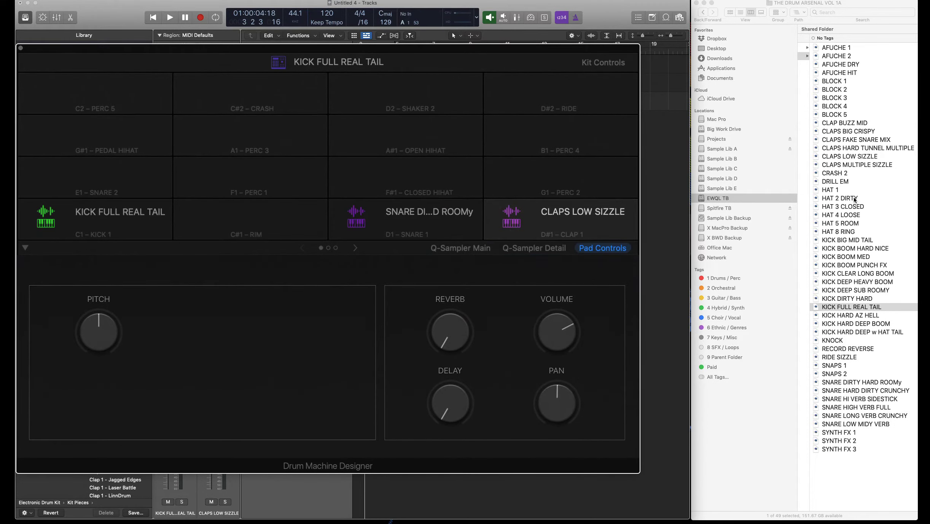
{"action": "left_click_drag", "start_coordinate": [842, 206], "coordinate": [433, 174]}
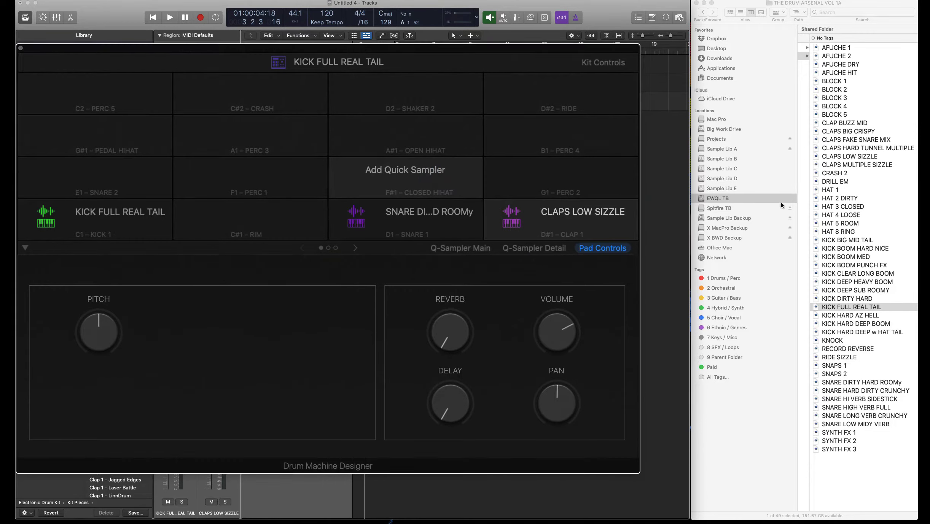
{"action": "left_click_drag", "start_coordinate": [841, 218], "coordinate": [449, 136]}
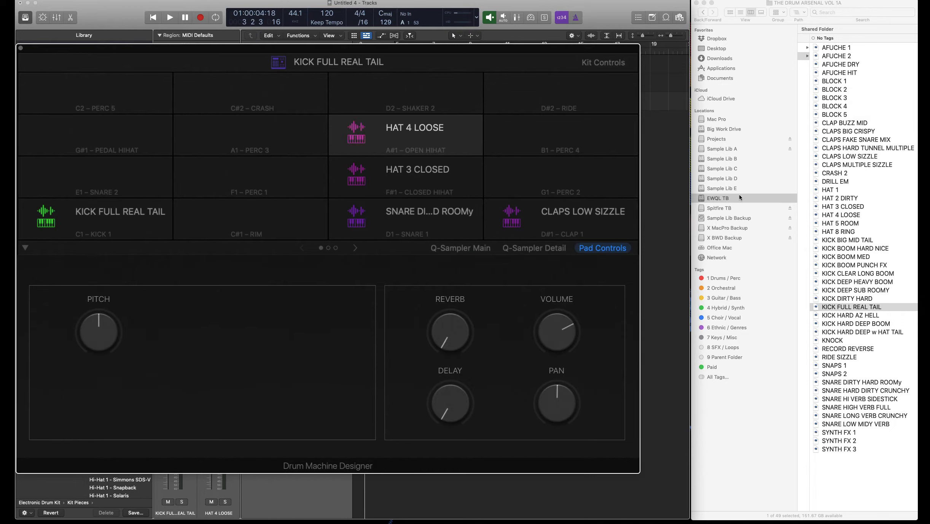
- Select the HAT 2 DIRTY through HAT 5 ROOM files in Finder
{"action": "left_click", "coordinate": [851, 224]}
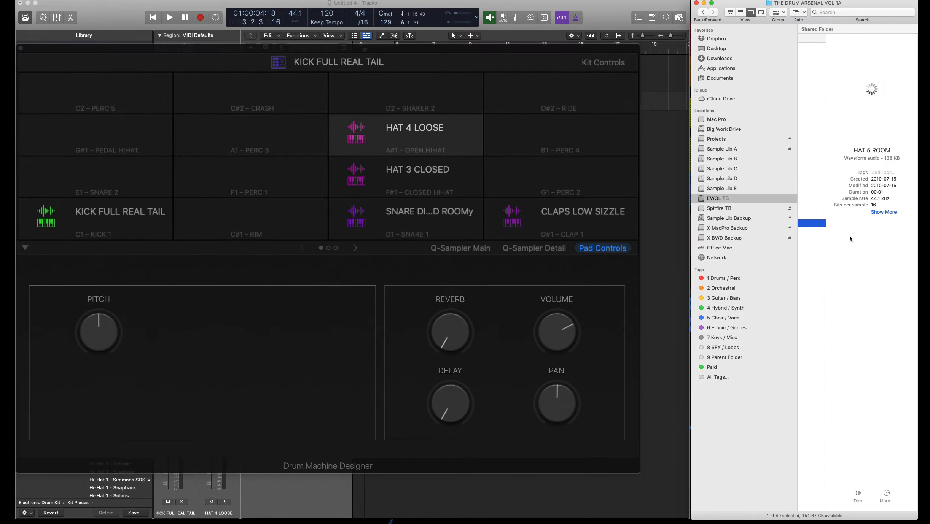
{"action": "scroll", "coordinate": [836, 234], "scroll_direction": "left", "scroll_amount": 5}
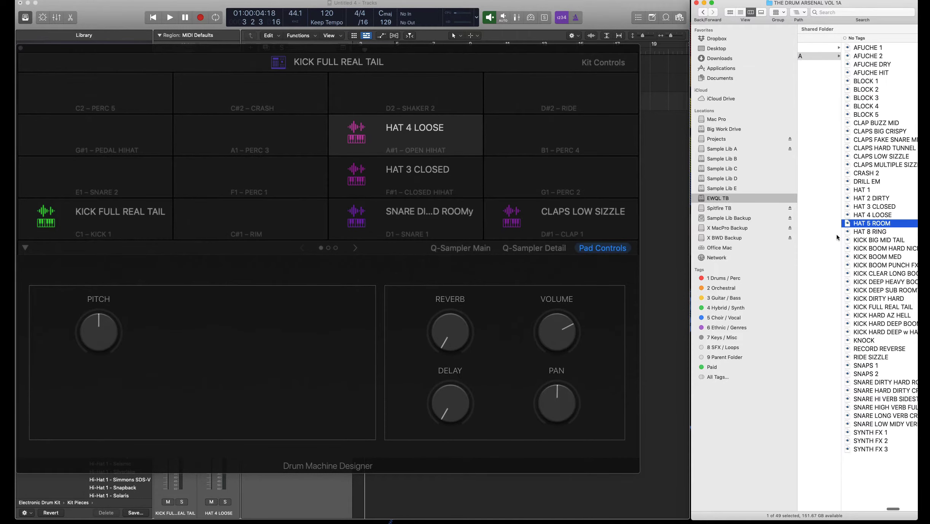
{"action": "left_click", "coordinate": [872, 198], "text": "shift"}
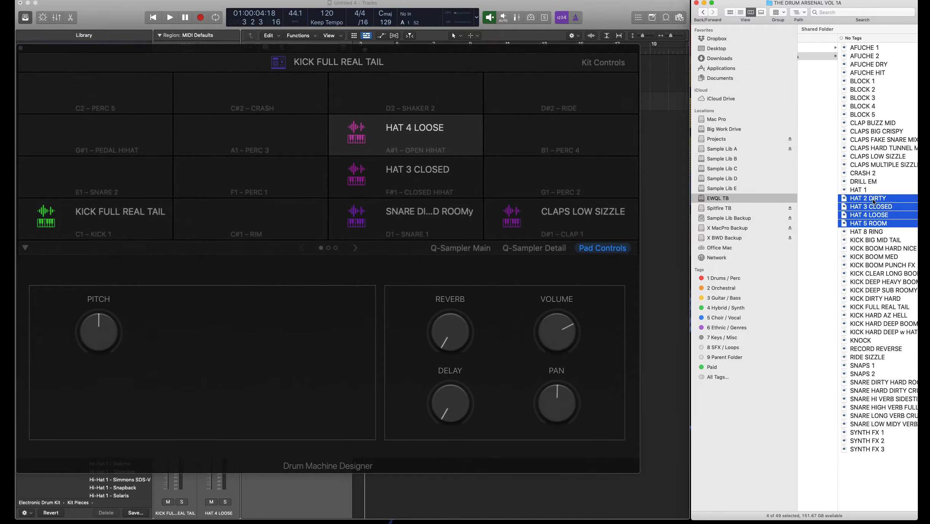
- Drop the four selected hat samples onto the empty pads A1, B1, C2 and C#2
{"action": "left_click_drag", "start_coordinate": [754, 208], "coordinate": [260, 117]}
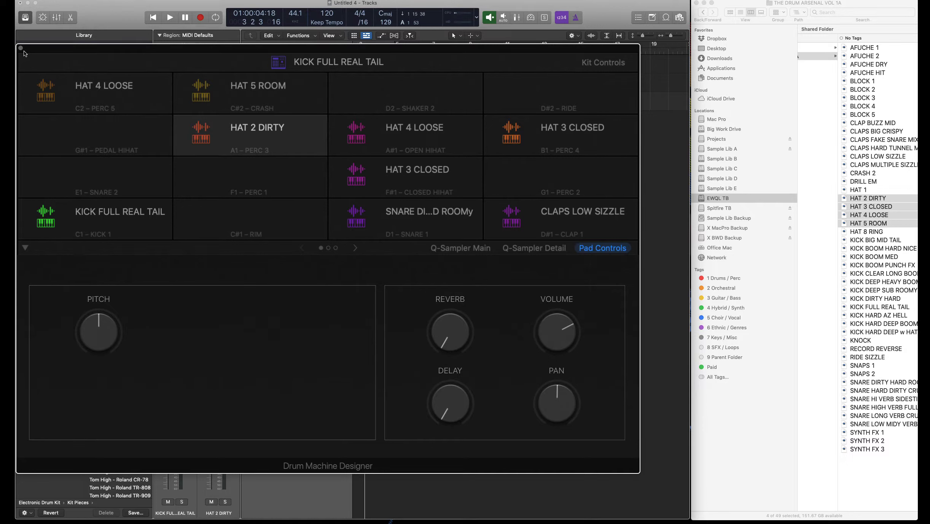
{"action": "mouse_move", "coordinate": [520, 220]}
- Select the HAT 2 DIRTY pad and switch its Quick Sampler Main page to Recorder mode
{"action": "left_click", "coordinate": [269, 175]}
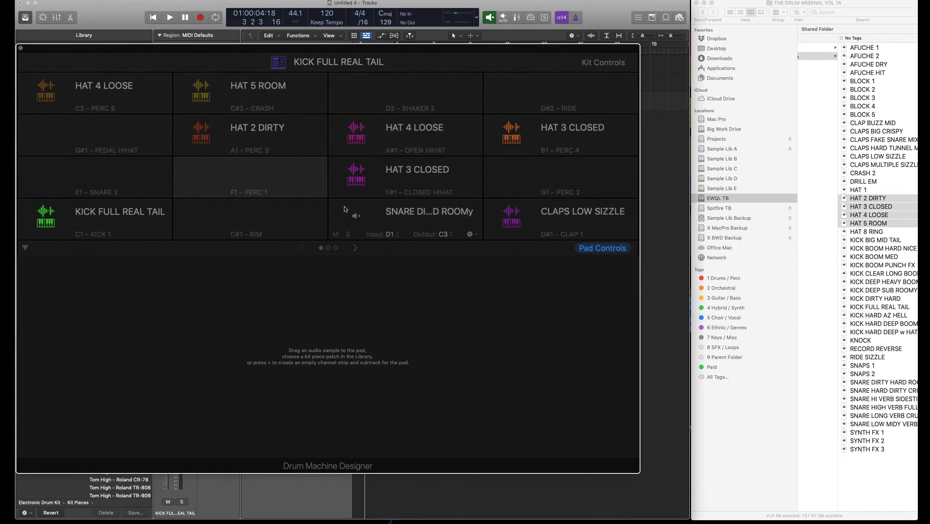
{"action": "left_click", "coordinate": [373, 210]}
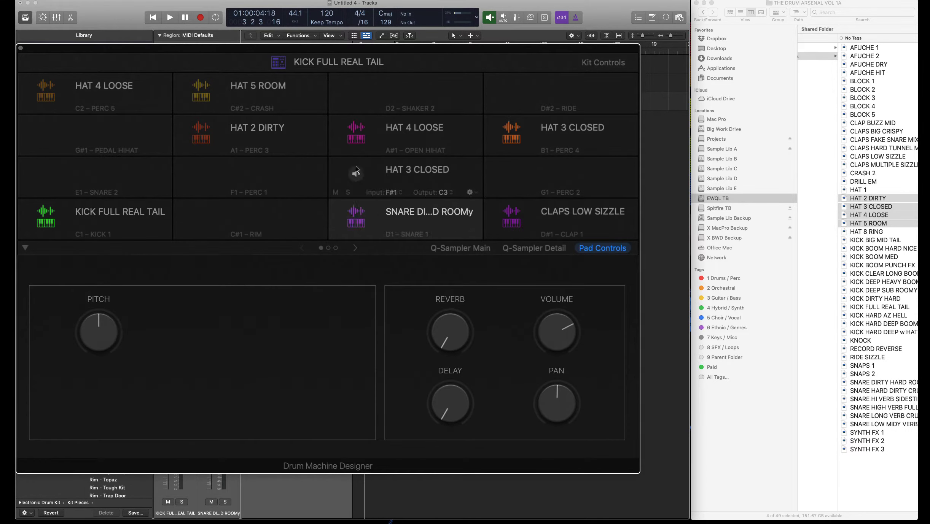
{"action": "left_click", "coordinate": [286, 134]}
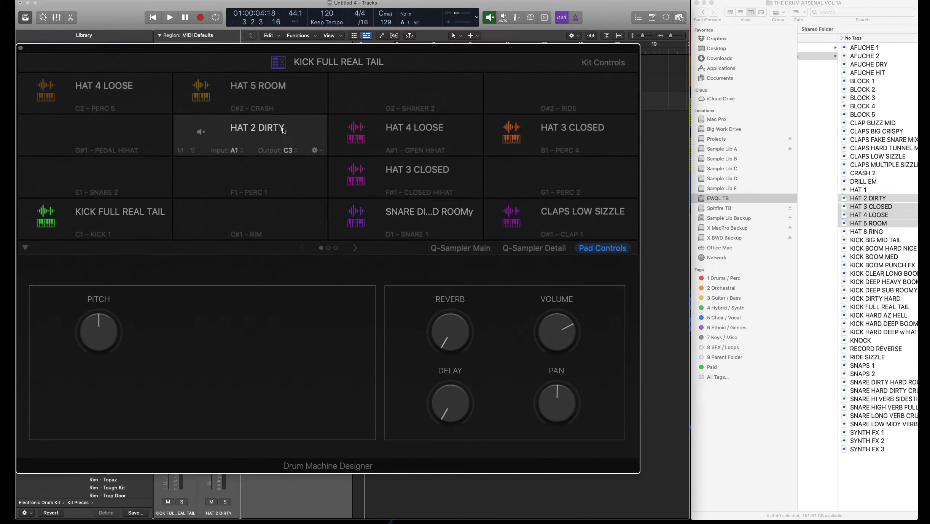
{"action": "left_click", "coordinate": [446, 248]}
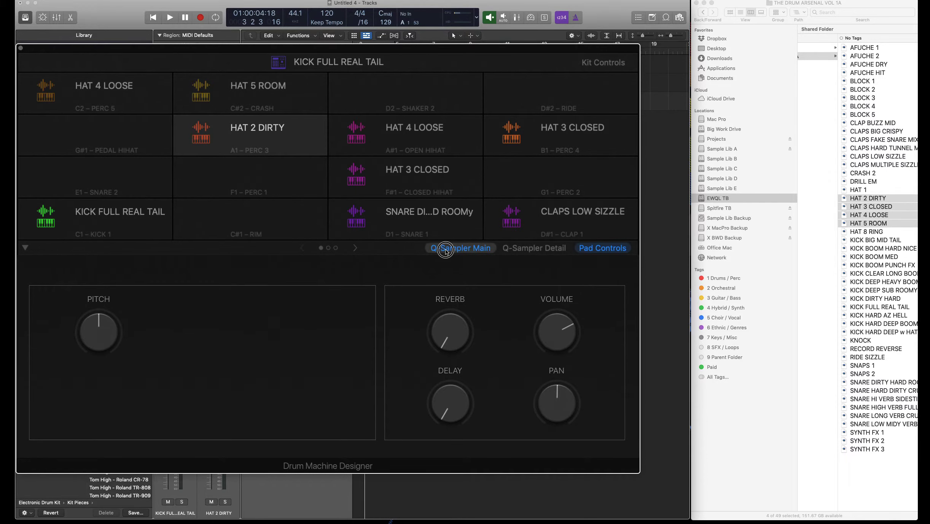
{"action": "left_click", "coordinate": [246, 273]}
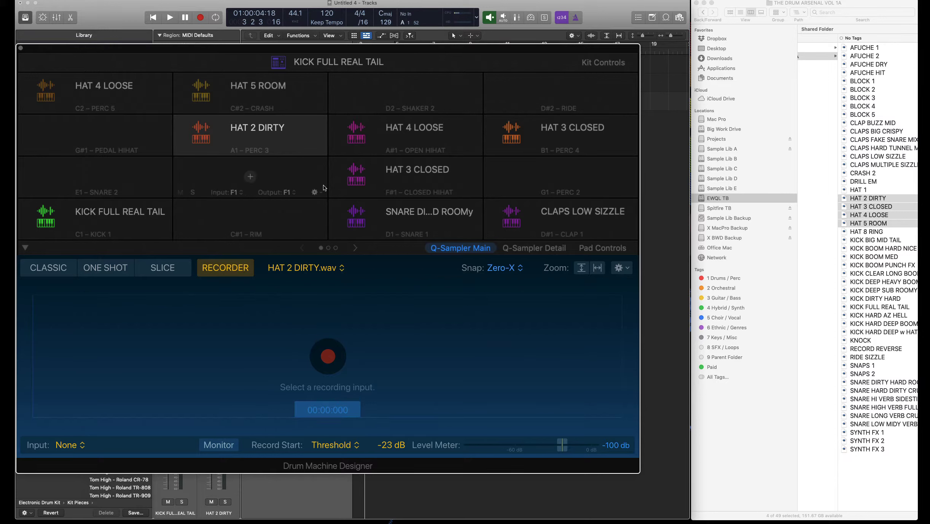
- Record a new sample, My Sample.aif, into the HAT 2 DIRTY pad from Input 1 (mic|inst in 1)
{"action": "left_click", "coordinate": [68, 445]}
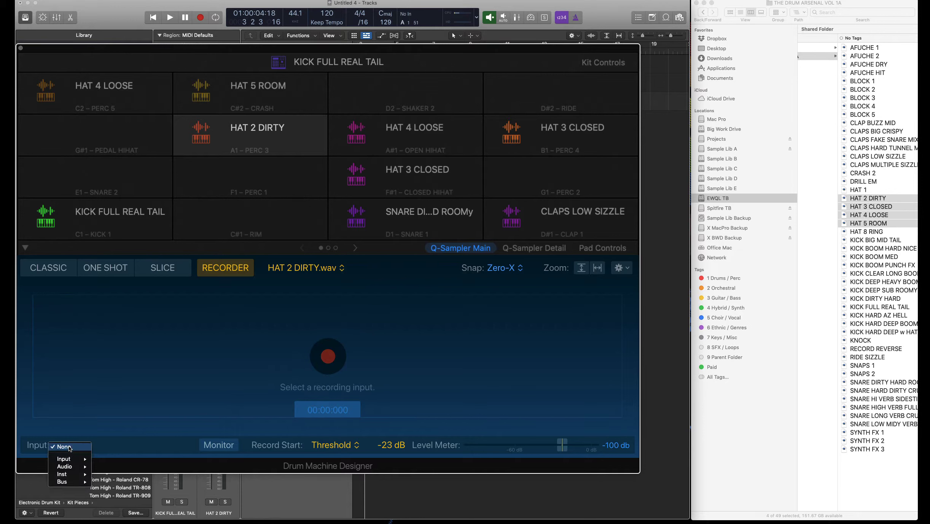
{"action": "mouse_move", "coordinate": [69, 461]}
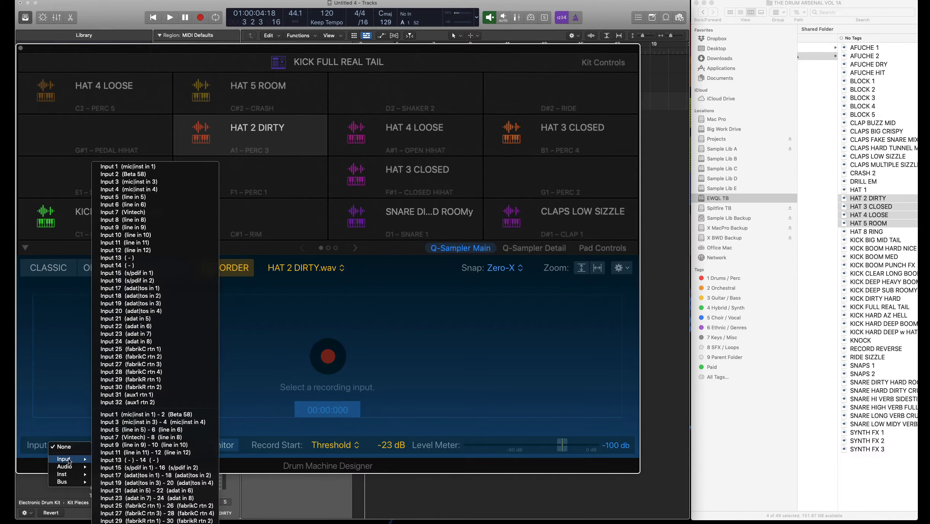
{"action": "left_click", "coordinate": [166, 168]}
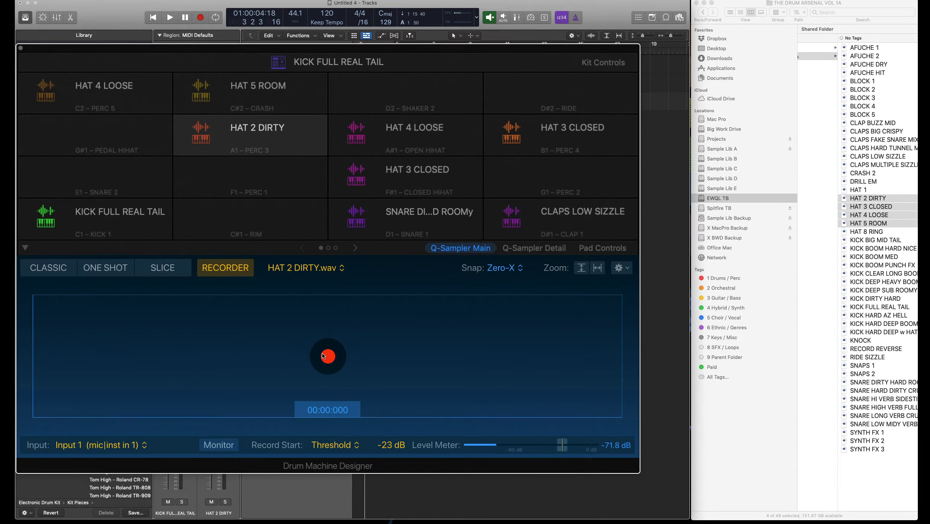
{"action": "left_click", "coordinate": [326, 356]}
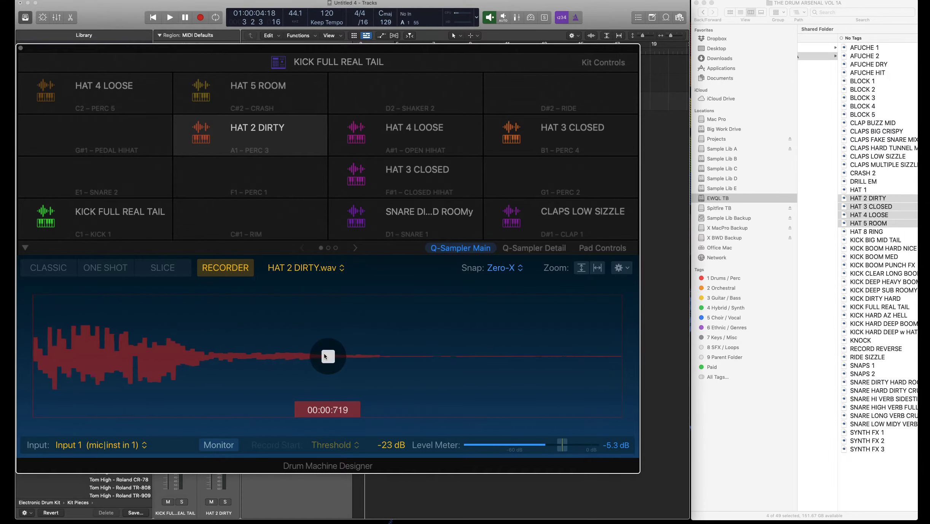
{"action": "key", "text": "super+w"}
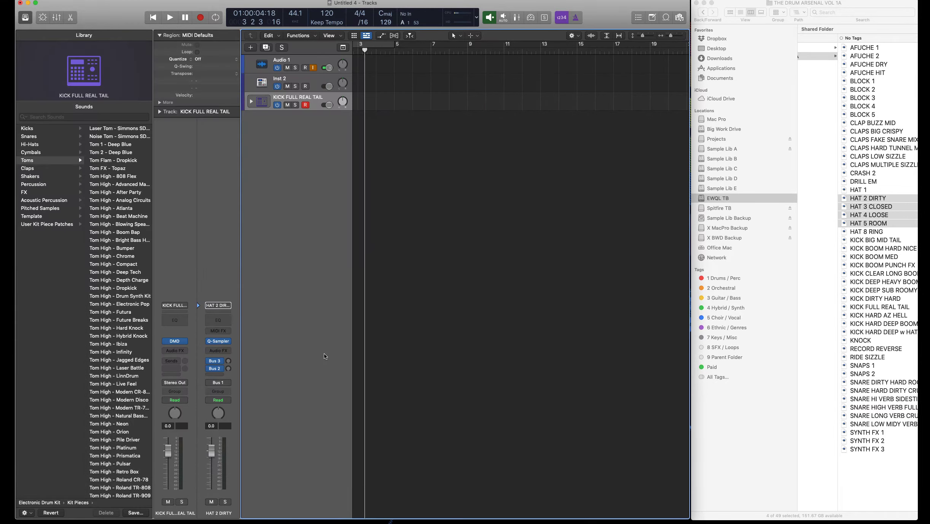
{"action": "key", "text": "v"}
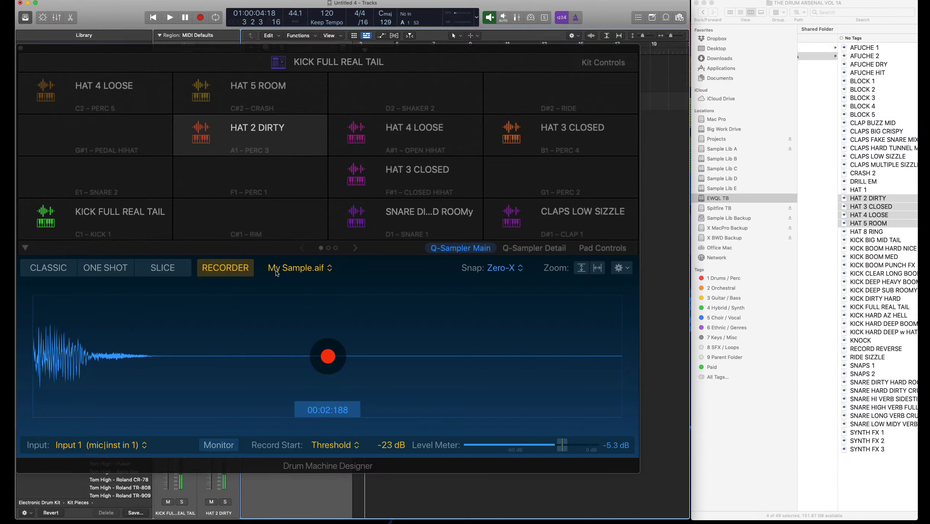
- Review the recorded waveform in Classic mode, return to Recorder, and move the kit window right
{"action": "left_click", "coordinate": [61, 269]}
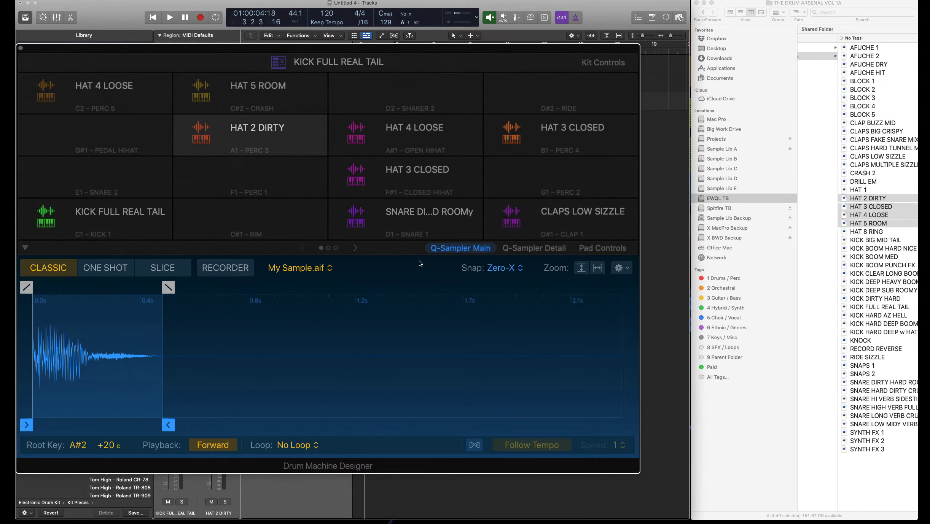
{"action": "mouse_move", "coordinate": [257, 129]}
{"action": "left_click", "coordinate": [238, 269]}
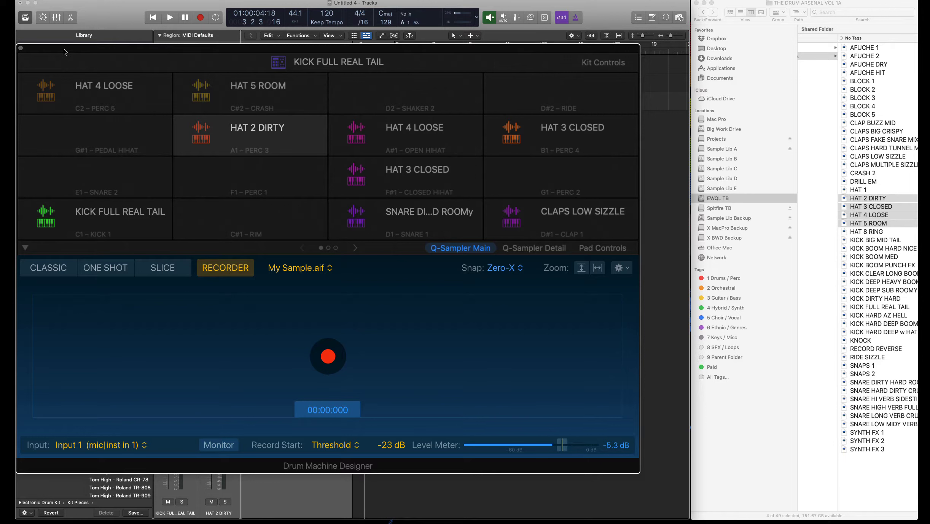
{"action": "left_click_drag", "start_coordinate": [64, 52], "coordinate": [443, 49]}
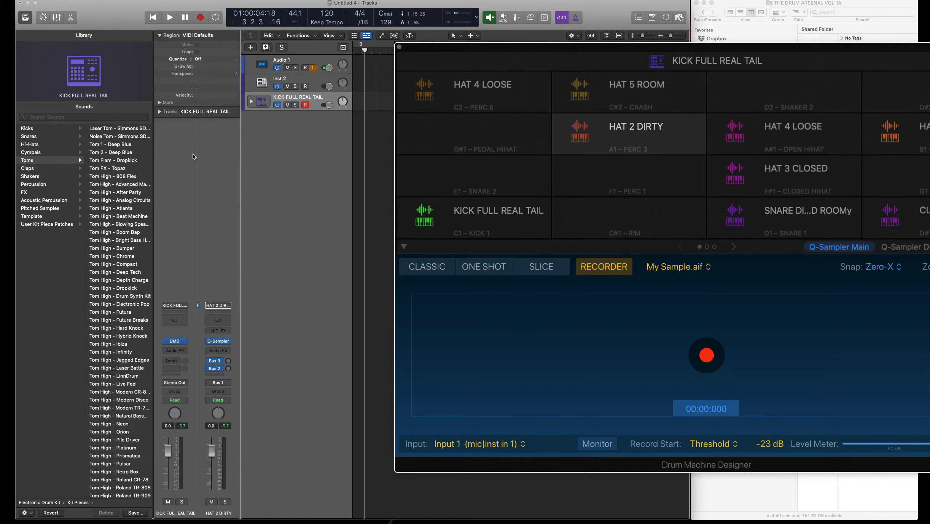
- Inspect the kick and snare sub-tracks, collapse the kit's track stack, and browse Electronic Drum Kit patches
{"action": "left_click", "coordinate": [250, 101]}
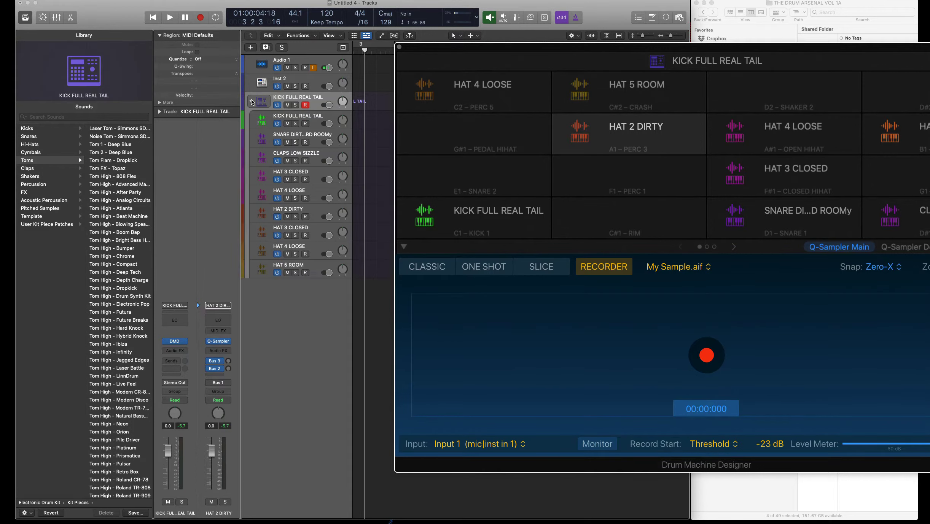
{"action": "left_click", "coordinate": [304, 119]}
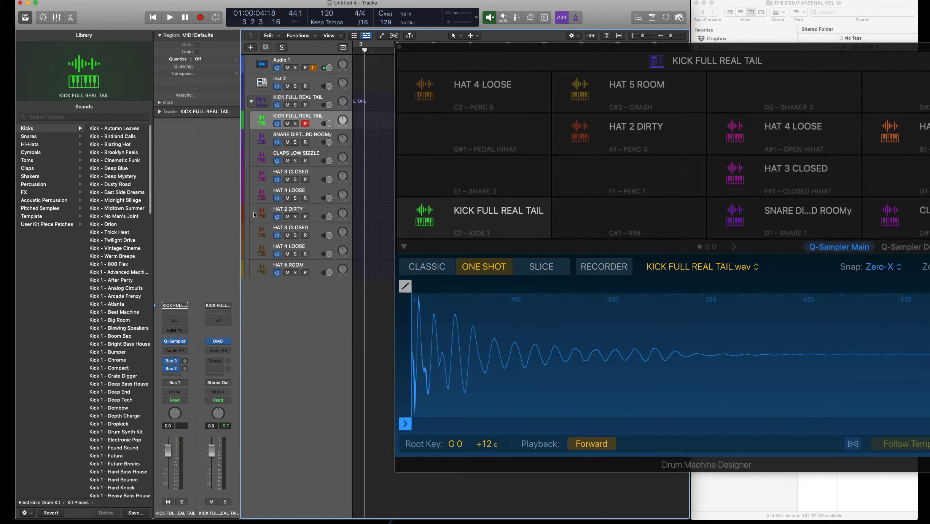
{"action": "left_click", "coordinate": [303, 135]}
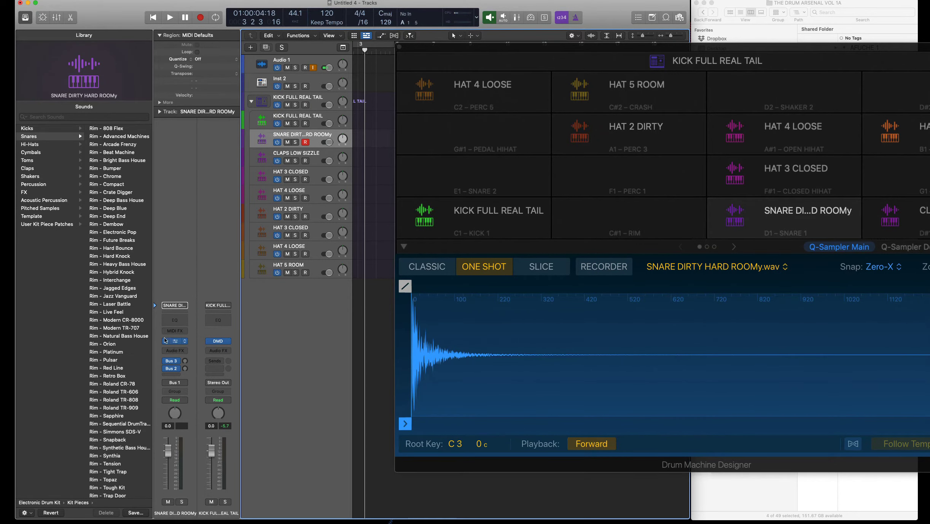
{"action": "left_click", "coordinate": [312, 114]}
{"action": "left_click", "coordinate": [252, 103]}
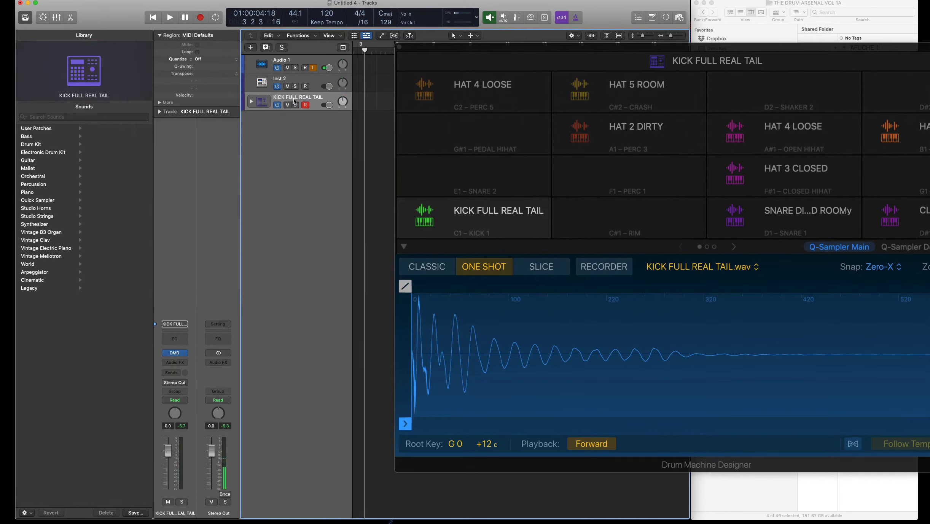
{"action": "left_click", "coordinate": [57, 155]}
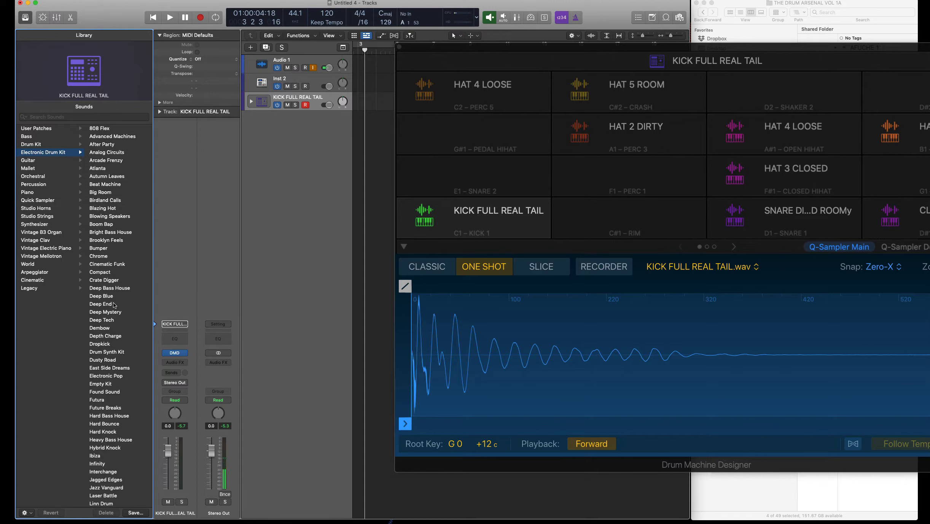
- Show User Patches, bring Drum Machine Designer forward, and begin saving the kit as a user patch
{"action": "left_click", "coordinate": [52, 130]}
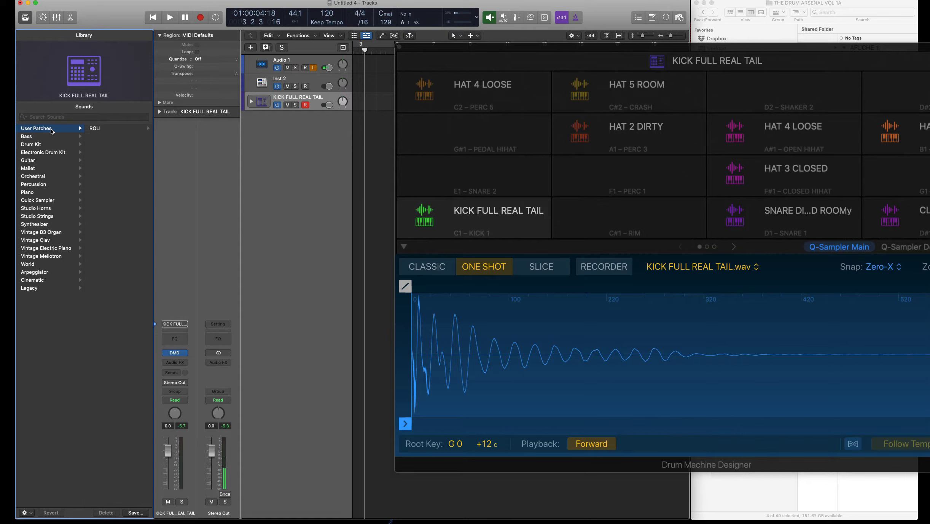
{"action": "left_click", "coordinate": [443, 47]}
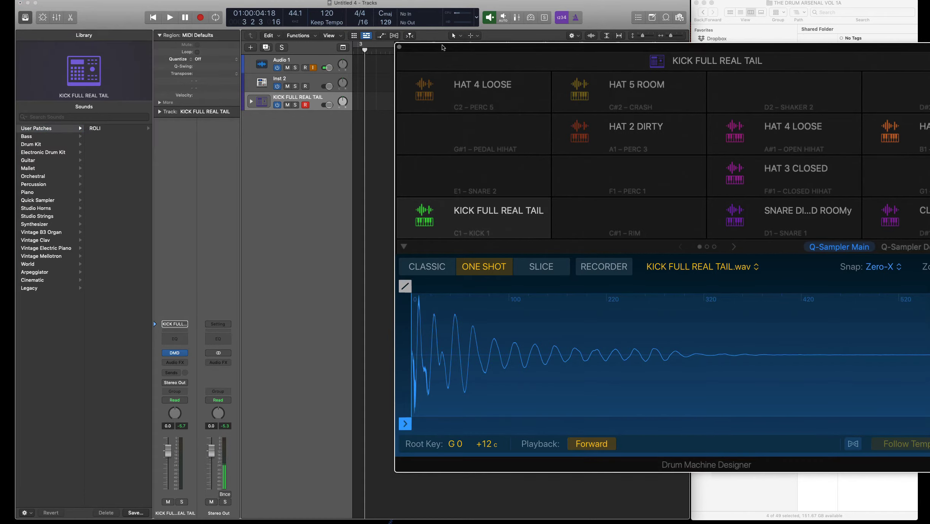
{"action": "left_click", "coordinate": [174, 353]}
{"action": "left_click", "coordinate": [174, 353]}
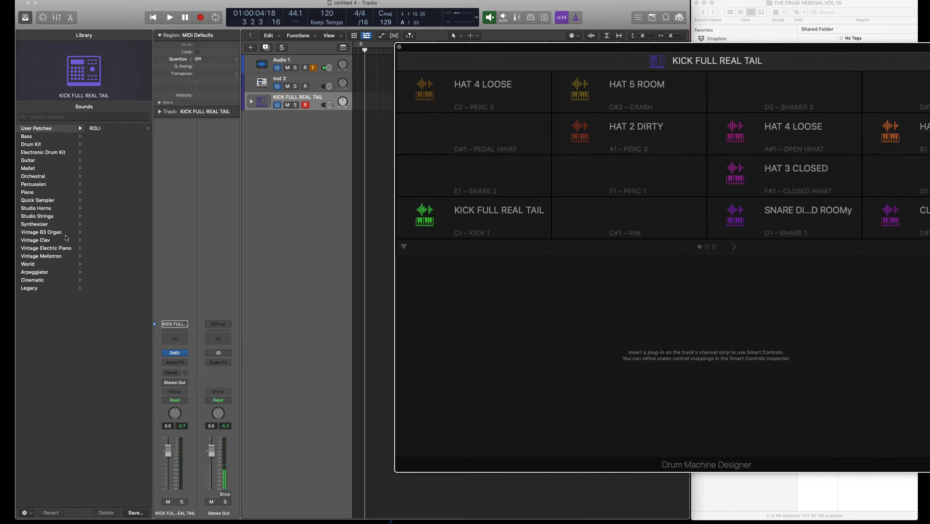
{"action": "left_click", "coordinate": [139, 515]}
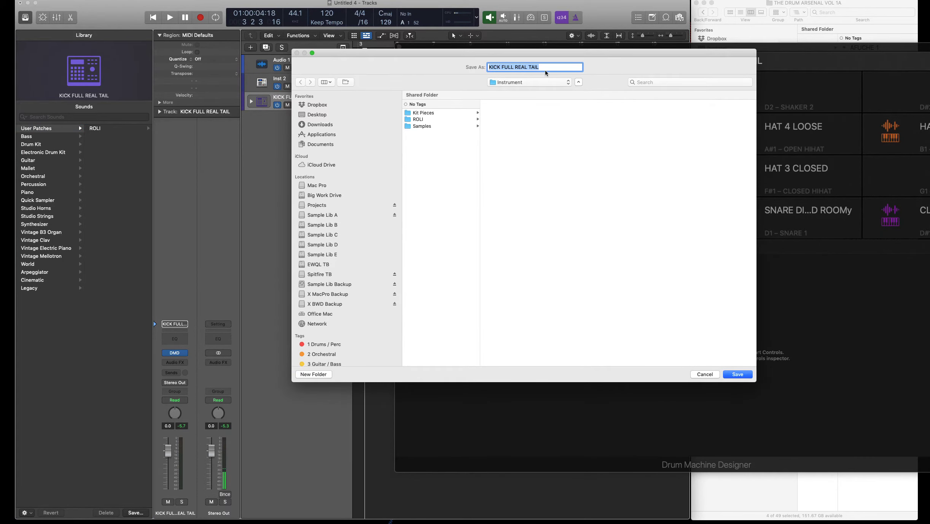
- Try the Patches save location, cancel, and restart saving the kit patch
{"action": "left_click", "coordinate": [529, 82]}
{"action": "left_click", "coordinate": [530, 90]}
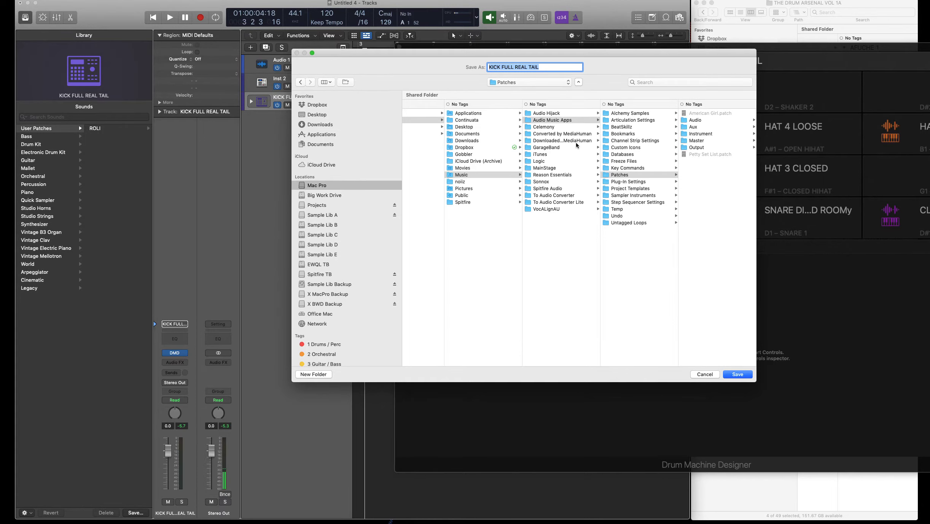
{"action": "left_click", "coordinate": [704, 374]}
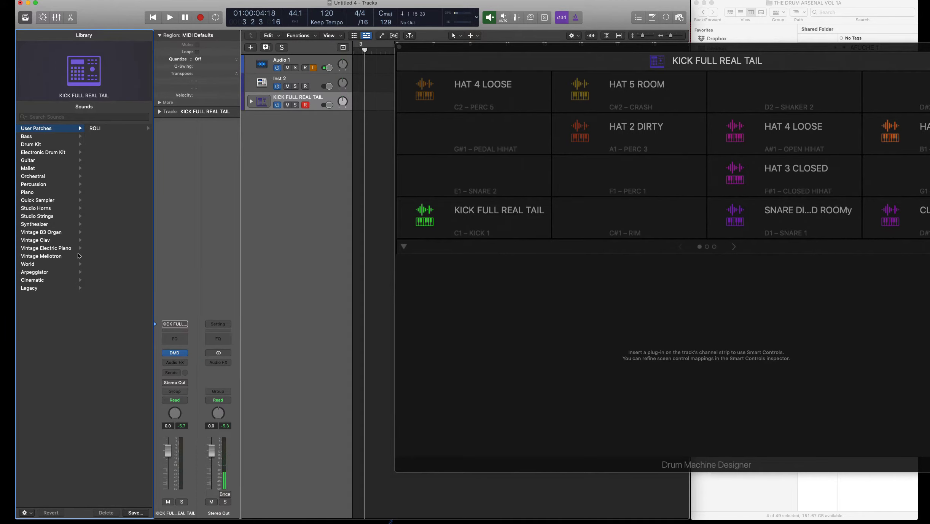
{"action": "left_click", "coordinate": [137, 513]}
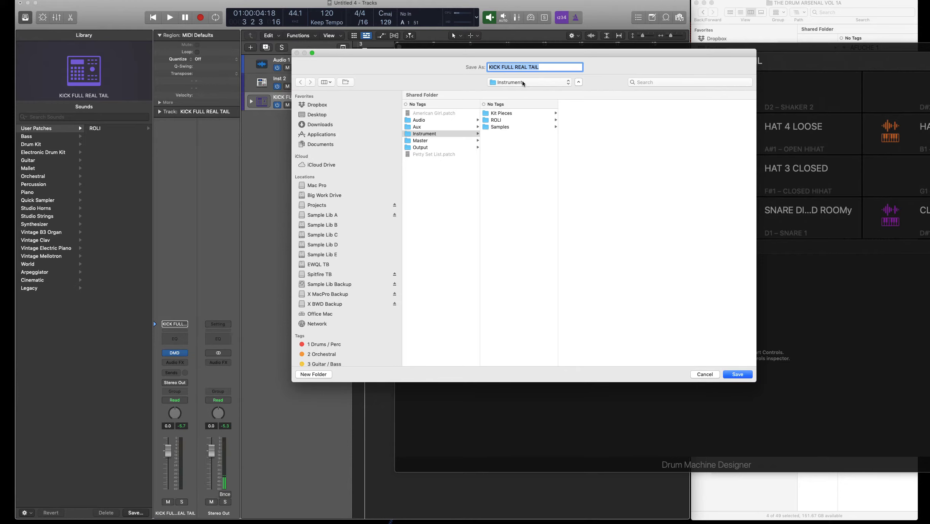
- Create a DMD Kits folder and save the kit patch in it as Jude Kit 1
{"action": "left_click", "coordinate": [314, 375]}
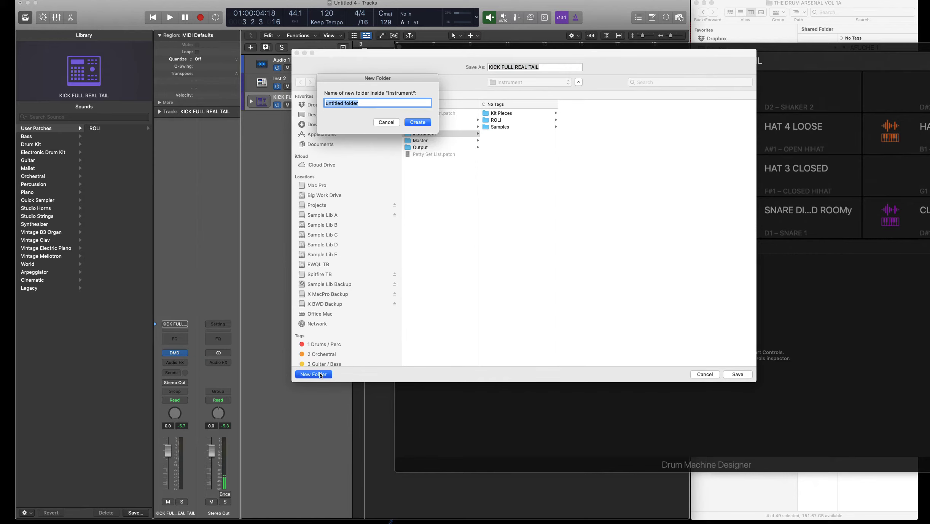
{"action": "type", "text": "DMD Kits"}
{"action": "left_click", "coordinate": [418, 122]}
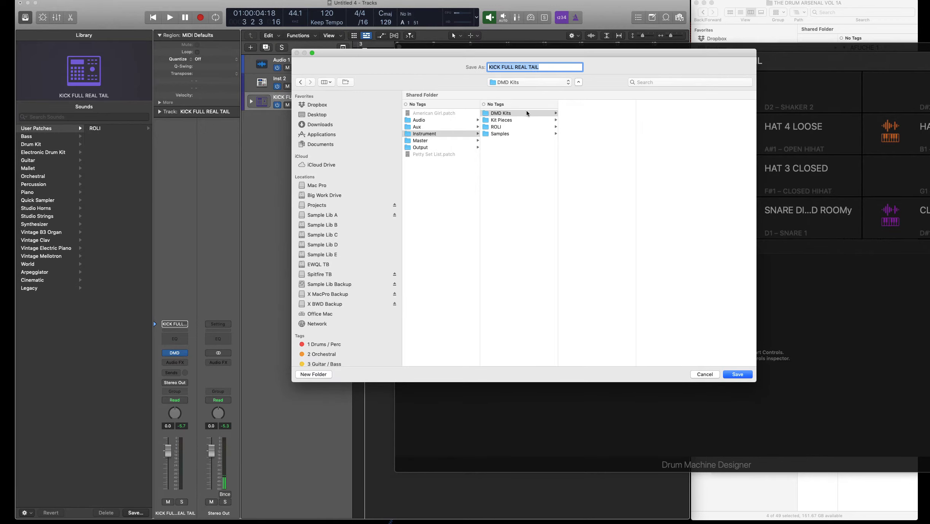
{"action": "type", "text": "Jude Kit 1"}
{"action": "key", "text": "Return"}
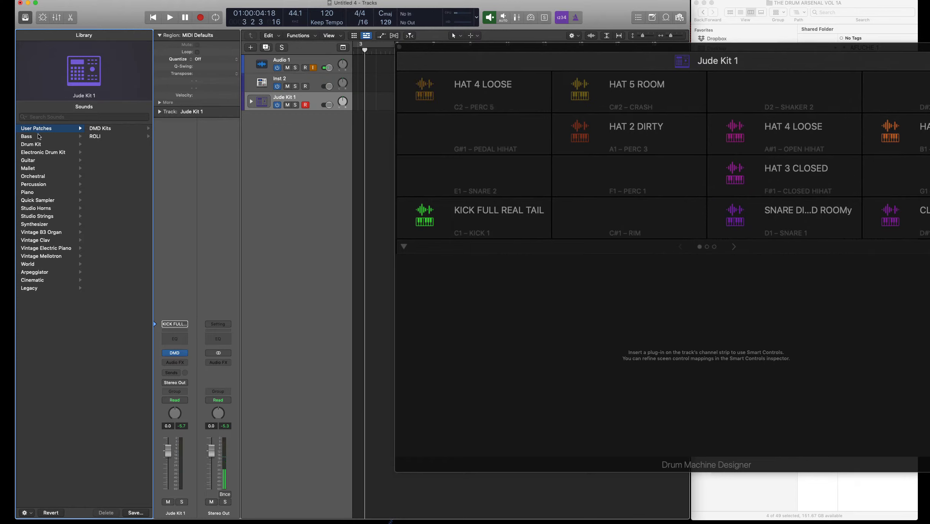
- Confirm Jude Kit 1 appears under User Patches > DMD Kits, then close Drum Machine Designer
{"action": "left_click", "coordinate": [38, 135]}
{"action": "left_click", "coordinate": [38, 129]}
{"action": "left_click", "coordinate": [103, 129]}
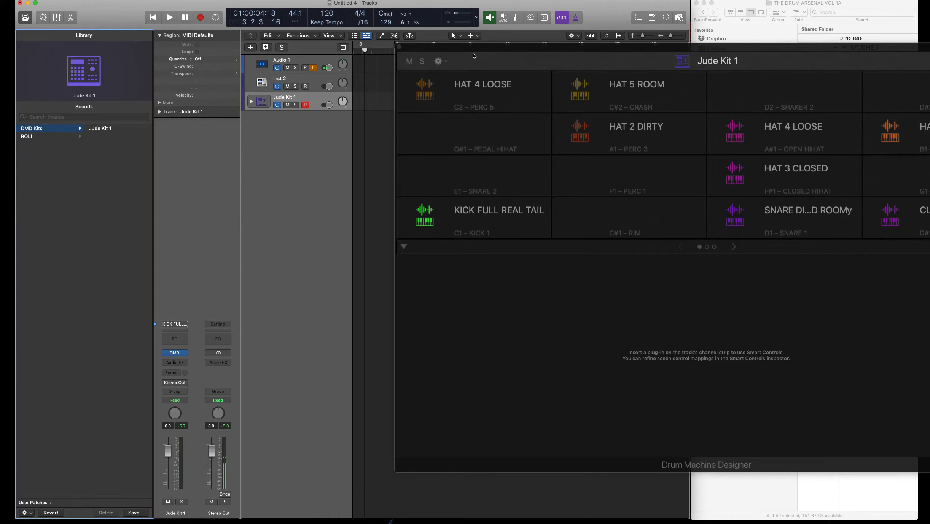
{"action": "left_click", "coordinate": [399, 46]}
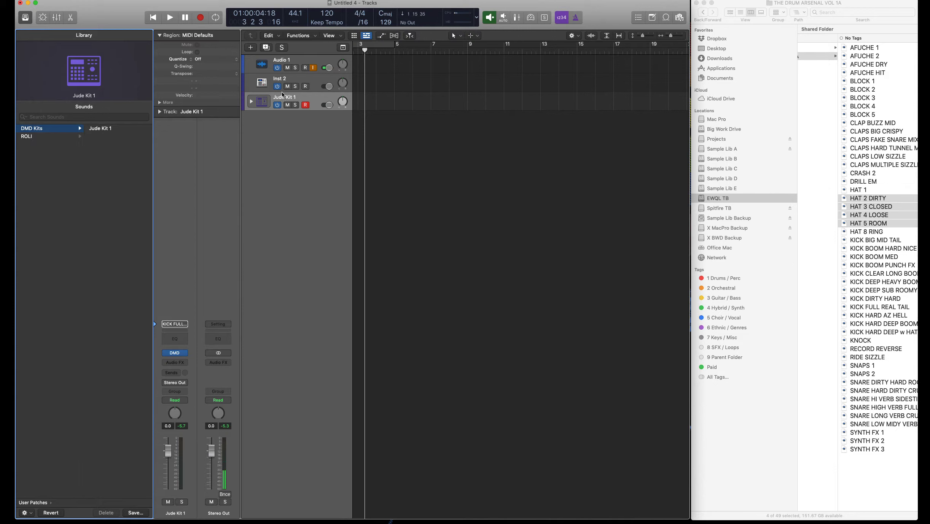
- Delete the Inst 2 and Jude Kit 1 tracks, leaving only Audio 1
{"action": "left_click", "coordinate": [286, 80]}
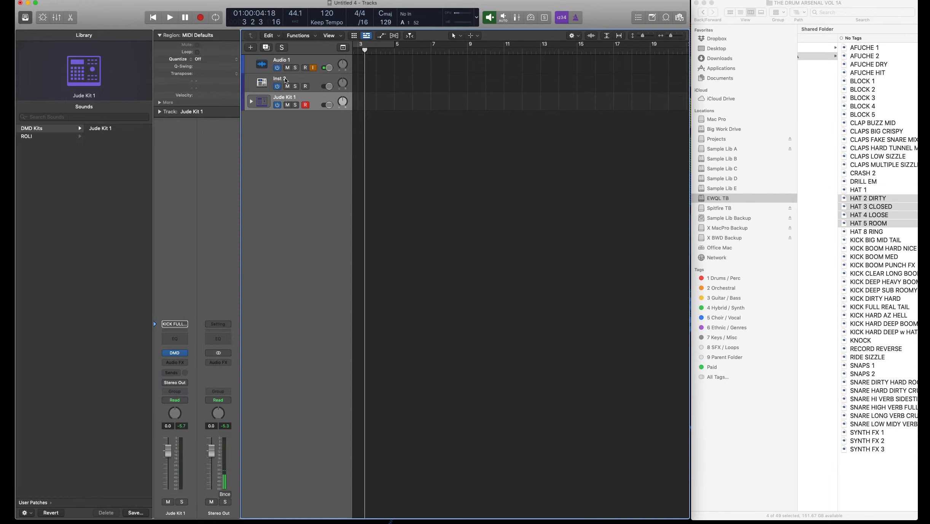
{"action": "key", "text": "super+BackSpace"}
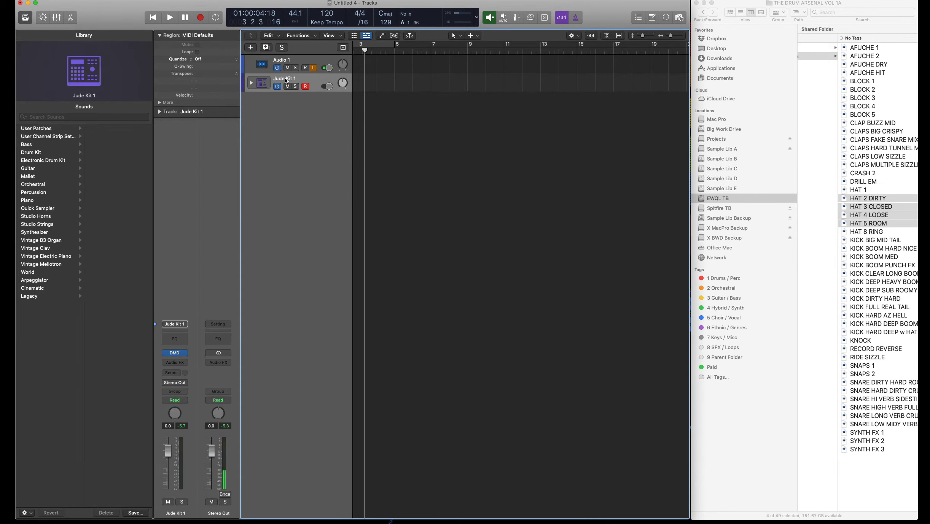
{"action": "key", "text": "super+BackSpace"}
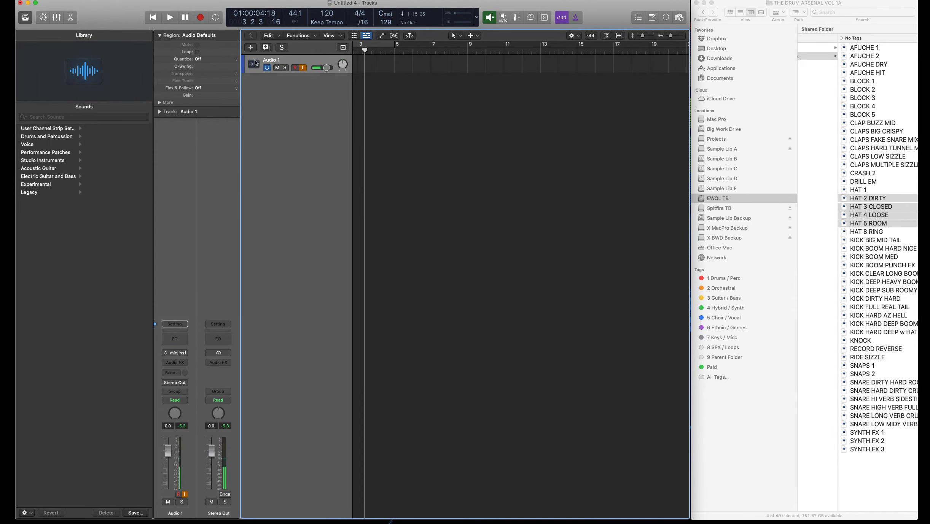
- Add a stereo Drum Kit Designer track, then swap its instrument to Drum Machine Designer (Big Room kit)
{"action": "left_click", "coordinate": [250, 48]}
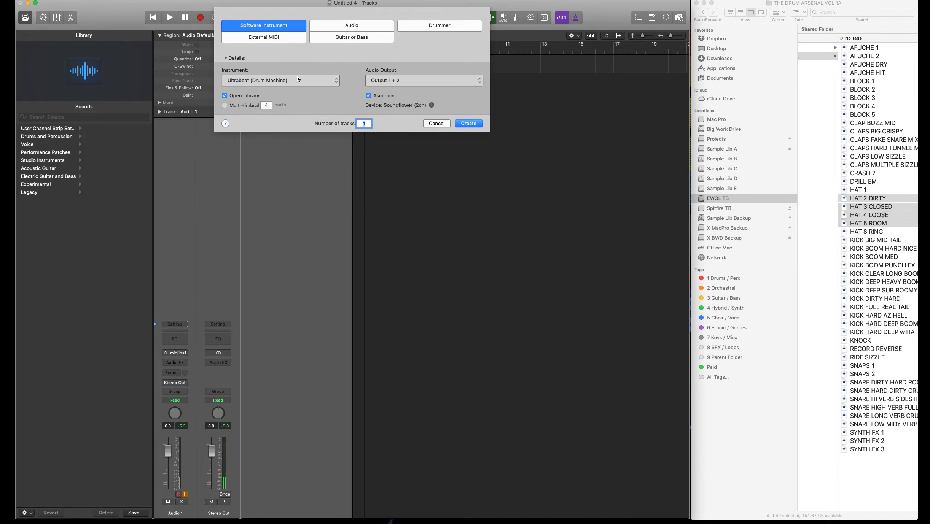
{"action": "left_click", "coordinate": [298, 80]}
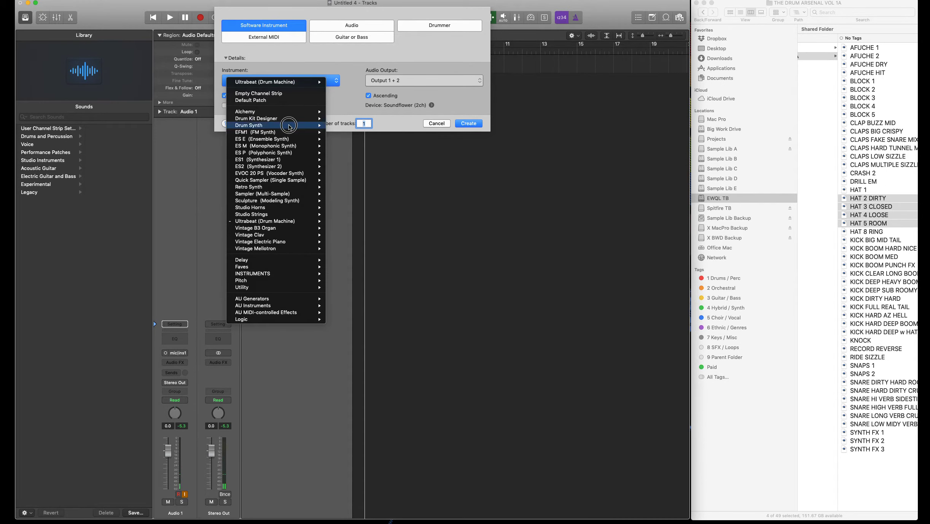
{"action": "mouse_move", "coordinate": [306, 119]}
{"action": "left_click", "coordinate": [338, 118]}
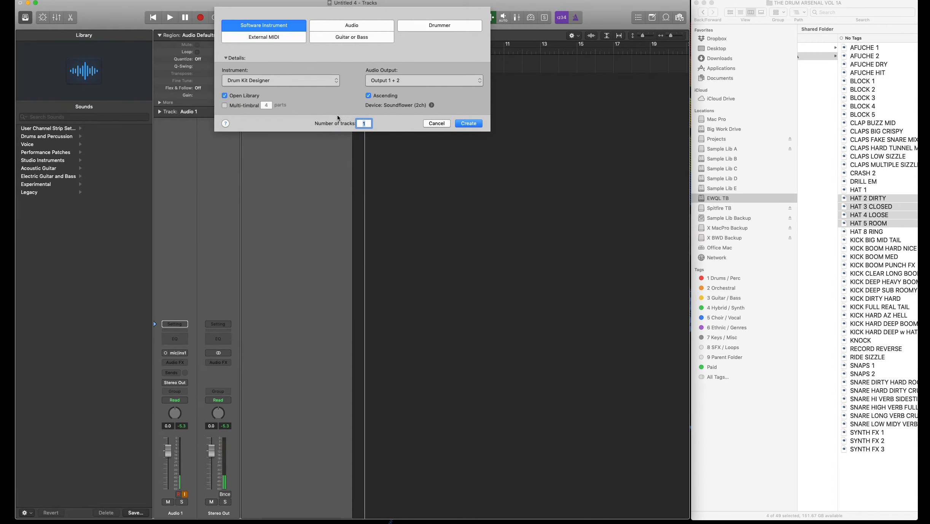
{"action": "left_click", "coordinate": [464, 122]}
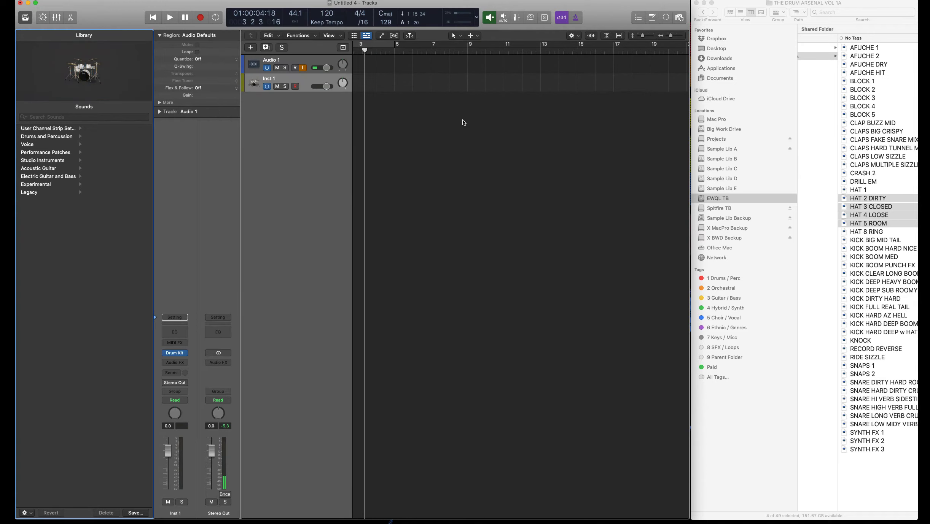
{"action": "left_click", "coordinate": [184, 353]}
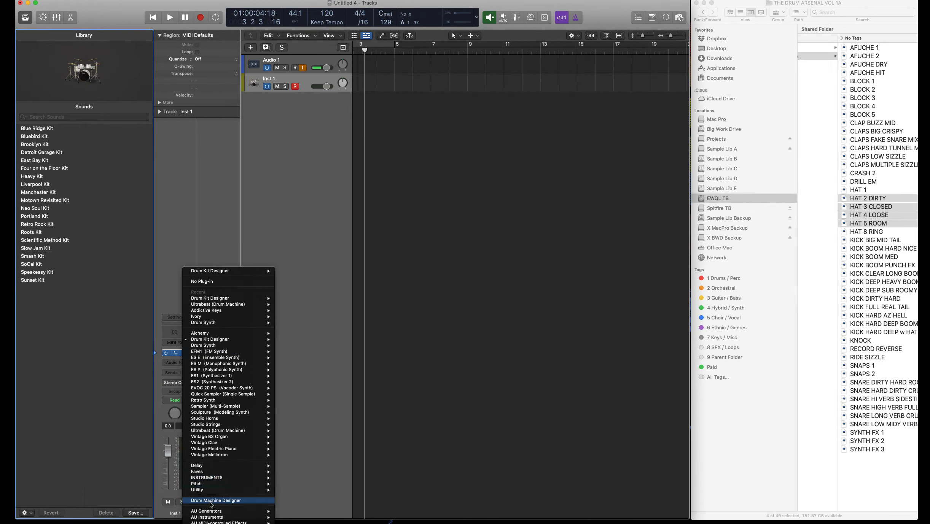
{"action": "left_click", "coordinate": [211, 502]}
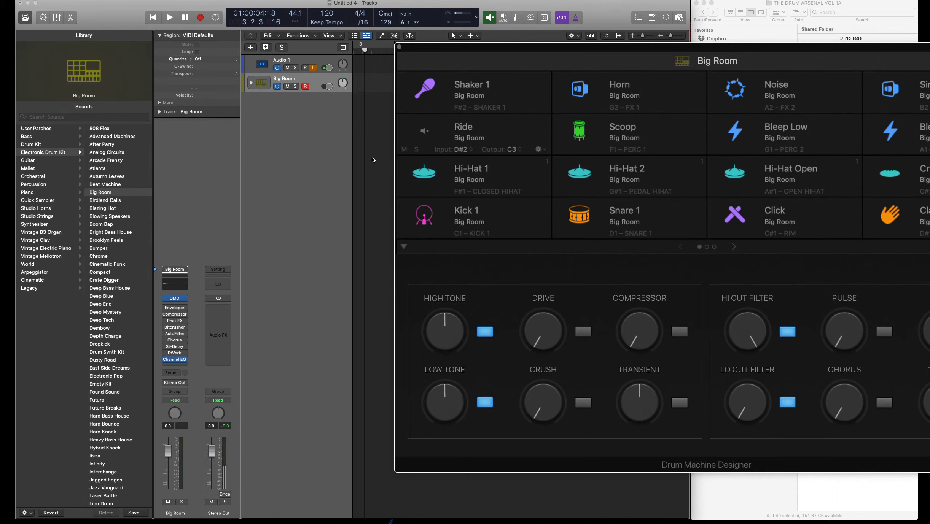
- Load the saved Jude Kit 1 patch from User Patches > DMD Kits
{"action": "left_click", "coordinate": [68, 130]}
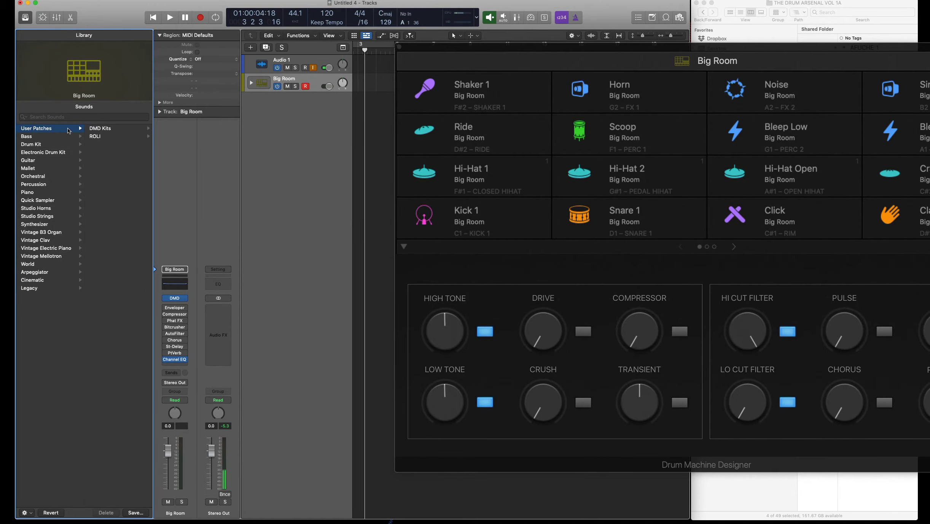
{"action": "left_click", "coordinate": [103, 129]}
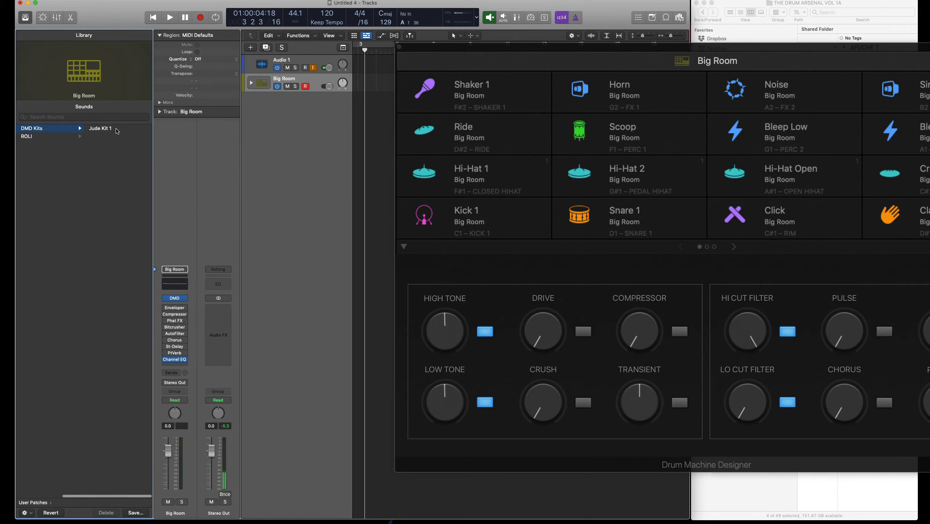
{"action": "left_click", "coordinate": [117, 131]}
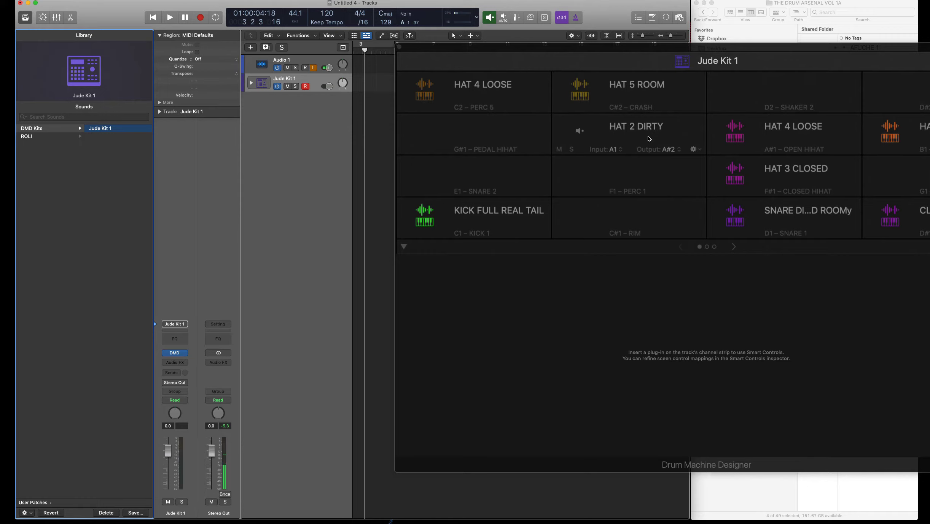
- Close the Jude Kit 1 Drum Machine Designer window
{"action": "mouse_move", "coordinate": [400, 107]}
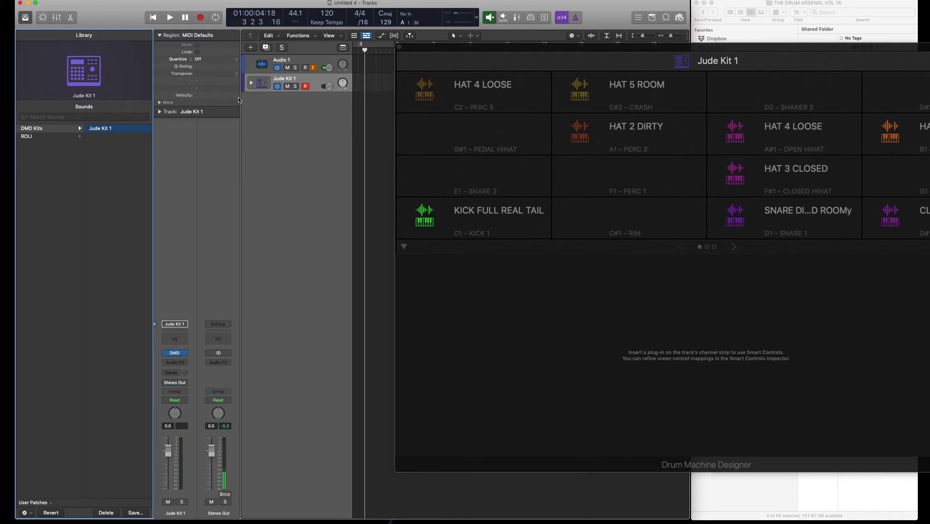
{"action": "scroll", "coordinate": [45, 178], "scroll_direction": "left", "scroll_amount": 3}
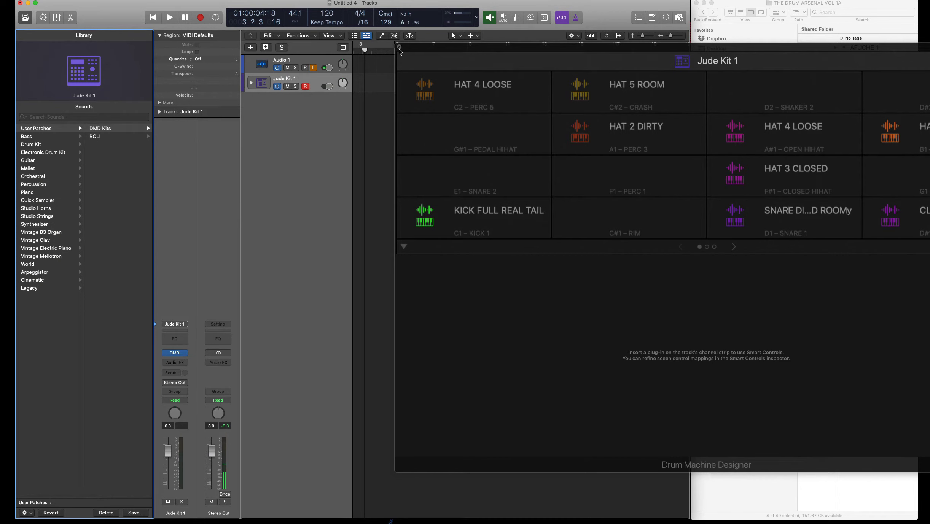
{"action": "left_click", "coordinate": [399, 47]}
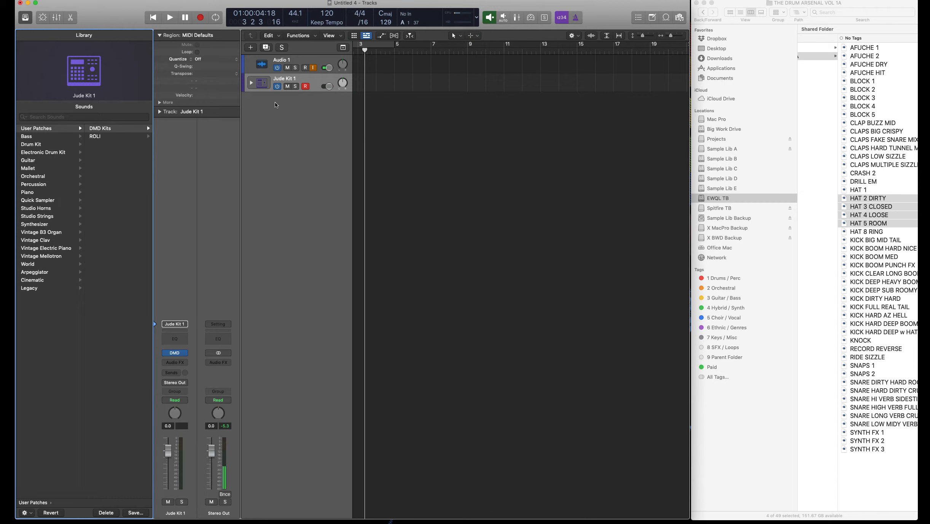
- Expand the Jude Kit 1 track stack, show the Apple Loops browser, and begin adding a new track
{"action": "left_click", "coordinate": [252, 83]}
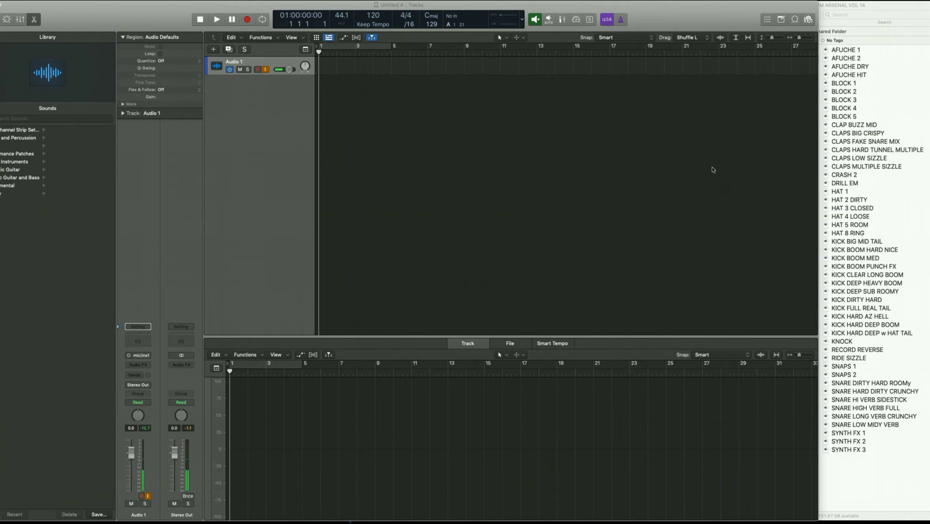
{"action": "left_click", "coordinate": [795, 19]}
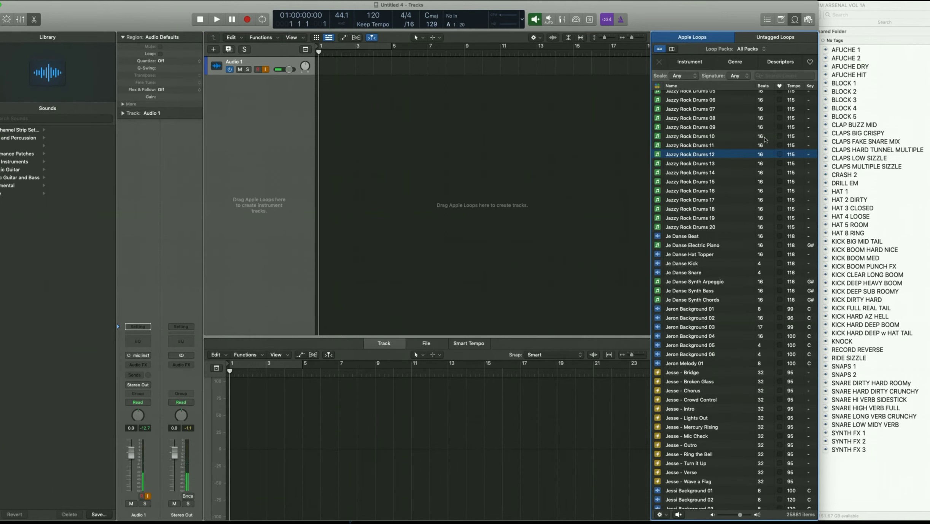
{"action": "scroll", "coordinate": [742, 228], "scroll_direction": "up", "scroll_amount": 15}
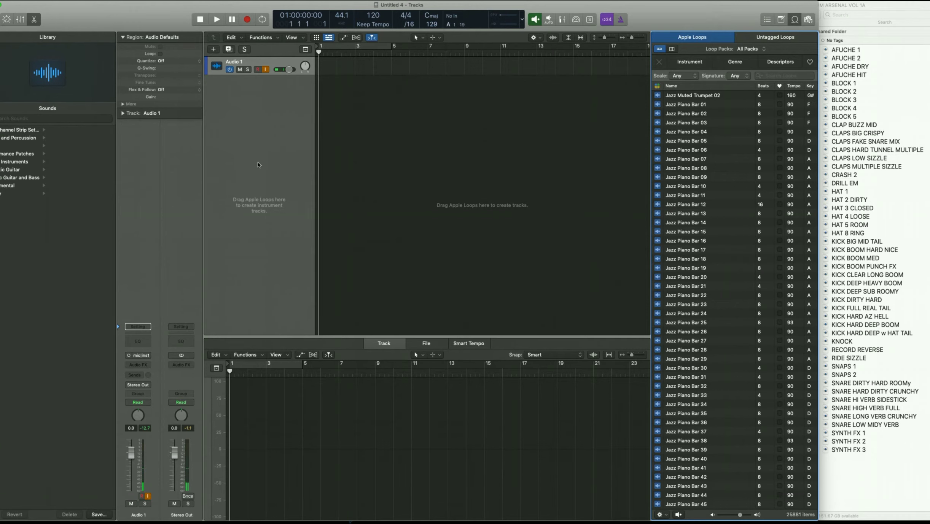
{"action": "left_click", "coordinate": [214, 50]}
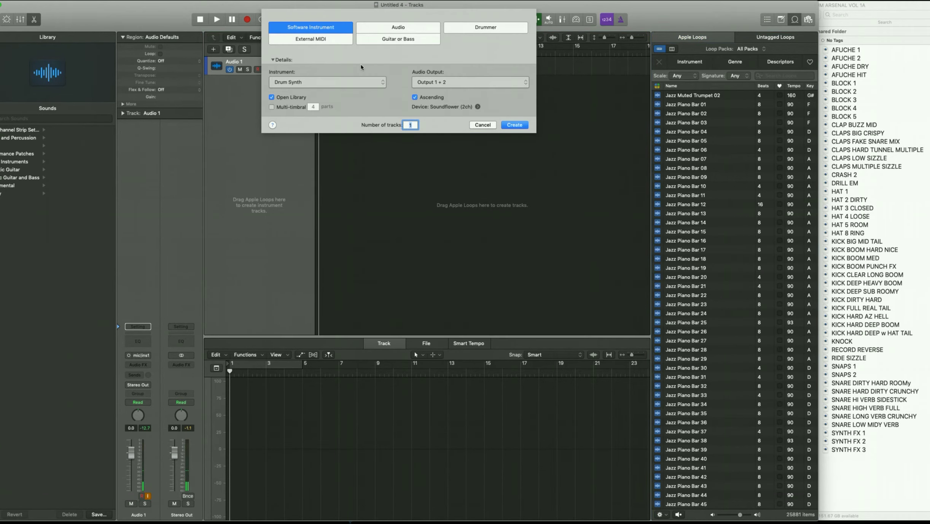
- Create the software instrument track and load Drum Machine Designer on it, giving the Big Room kit
{"action": "left_click", "coordinate": [514, 125]}
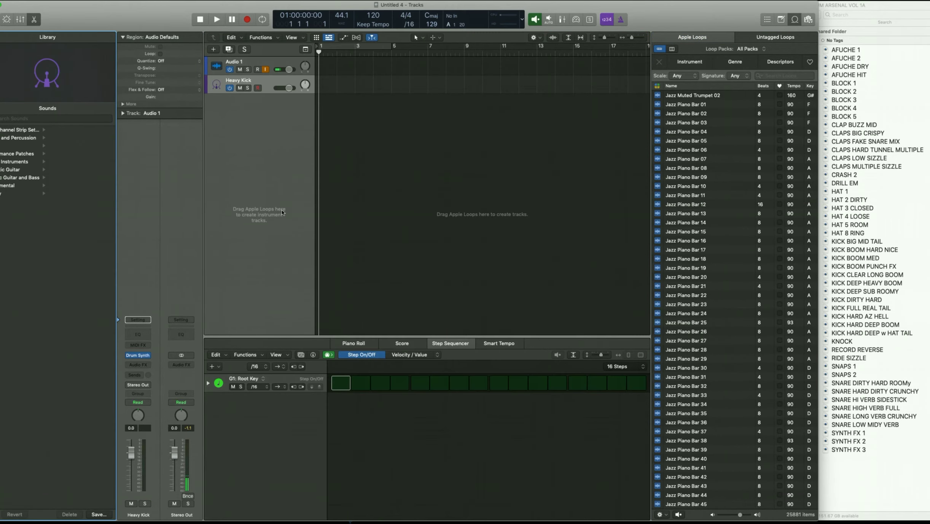
{"action": "left_click", "coordinate": [148, 357]}
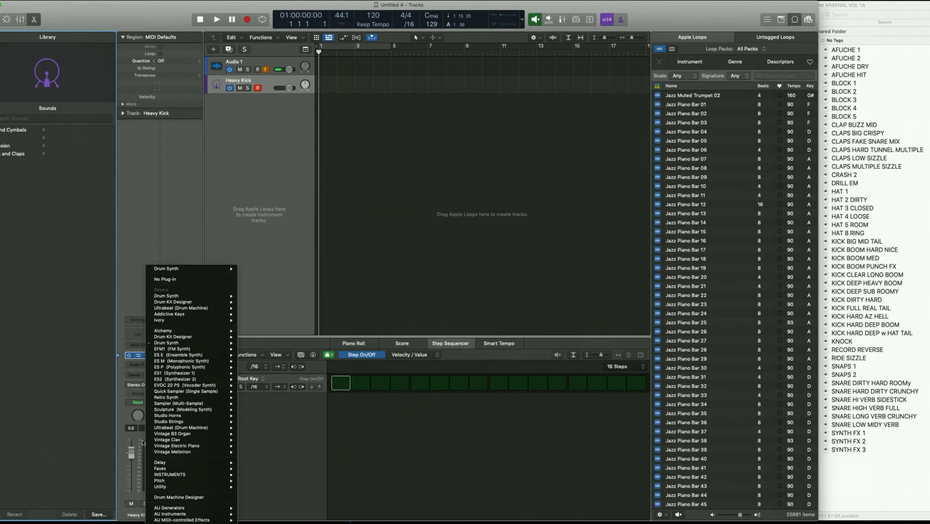
{"action": "left_click", "coordinate": [179, 499]}
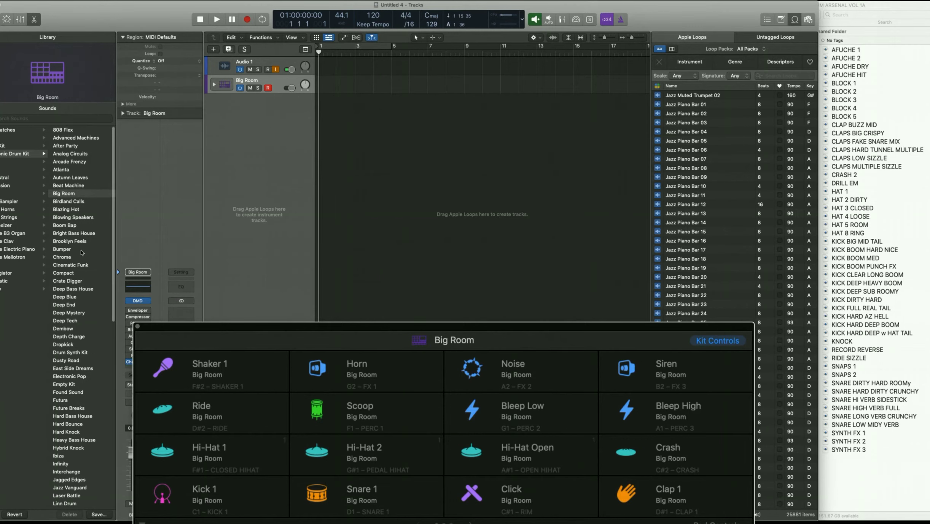
- Try the Cinematic Funk kit, then load the Deep Blue drum kit
{"action": "left_click", "coordinate": [81, 266]}
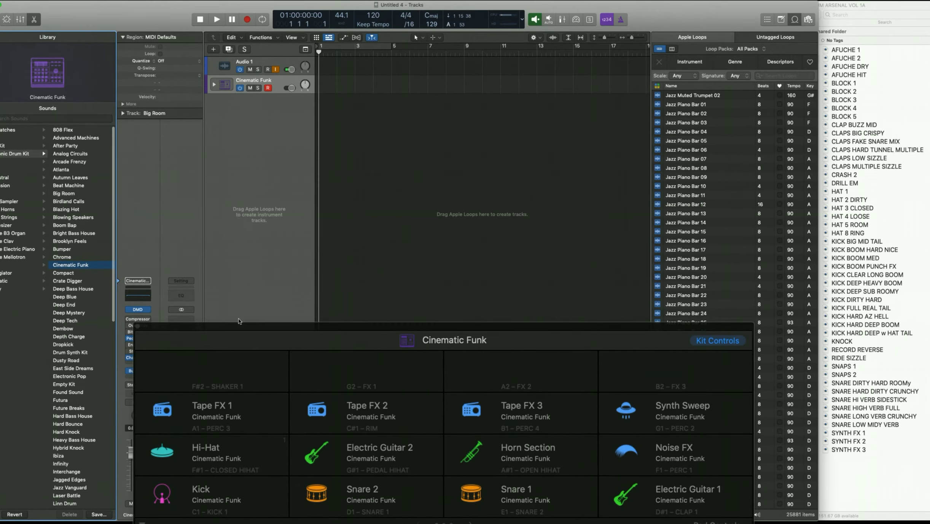
{"action": "left_click_drag", "start_coordinate": [235, 323], "coordinate": [297, 171]}
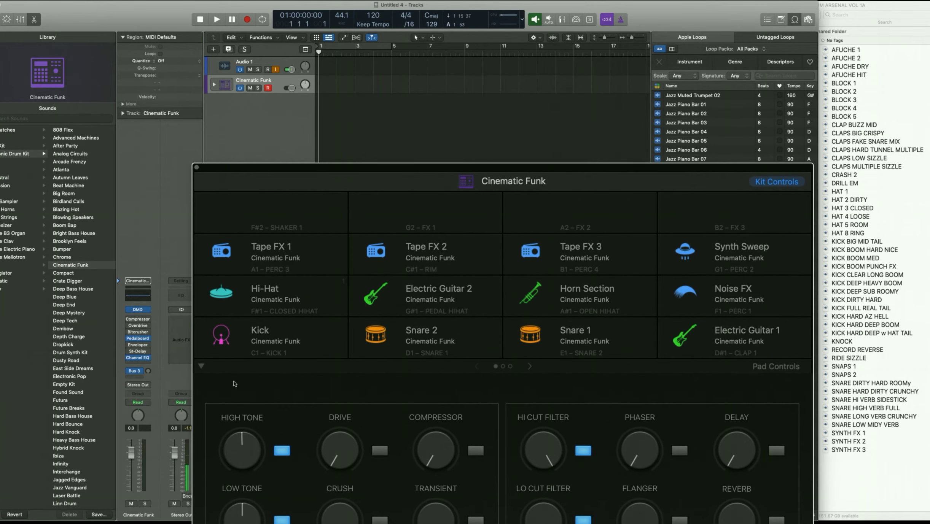
{"action": "left_click", "coordinate": [74, 299]}
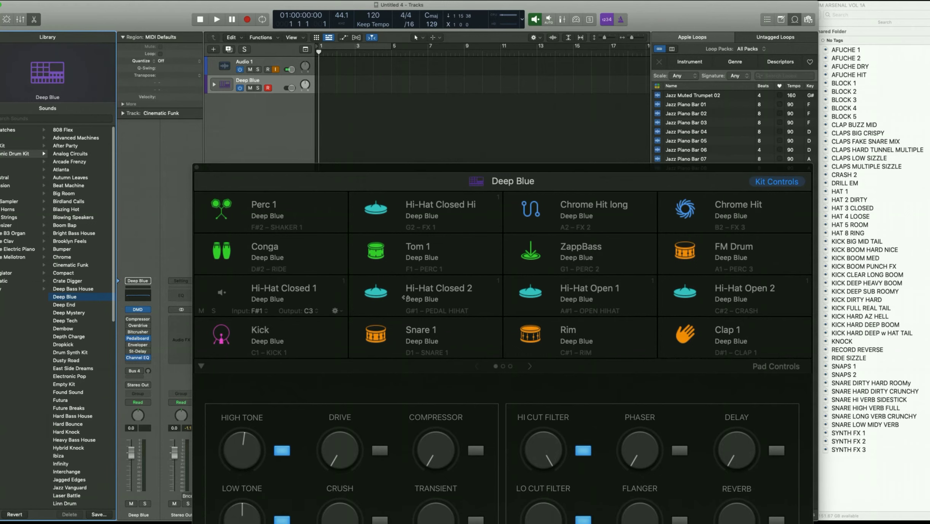
- Close the Deep Blue kit window and browse User Patches > DMD Kits to find Jude Kit 1
{"action": "left_click", "coordinate": [197, 169]}
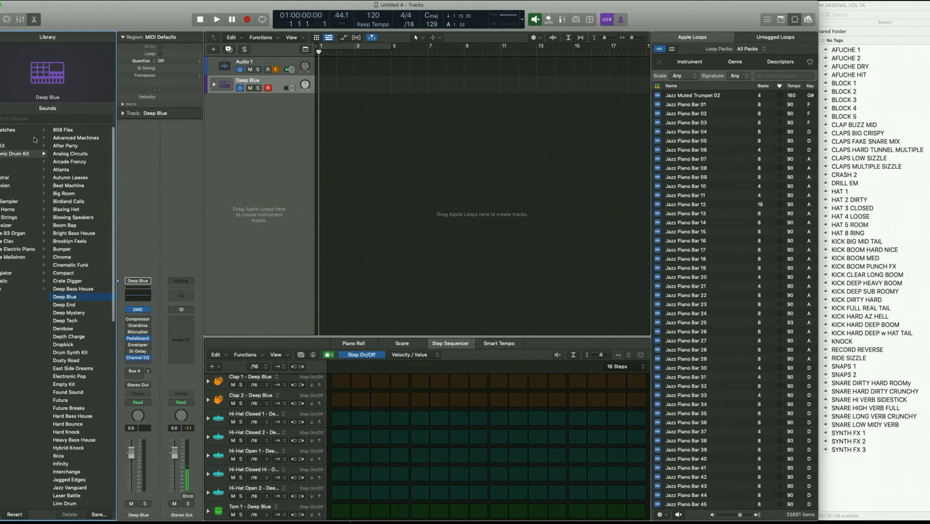
{"action": "left_click", "coordinate": [18, 129]}
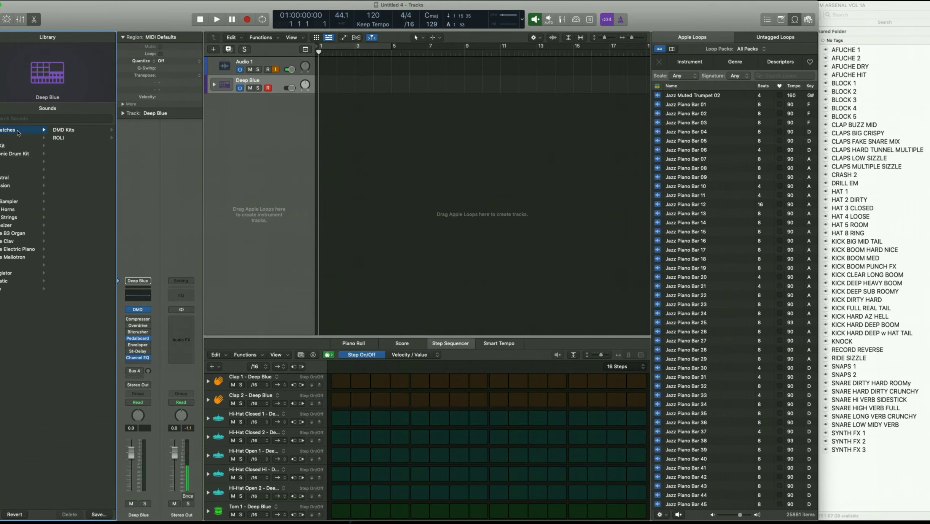
{"action": "left_click", "coordinate": [62, 131]}
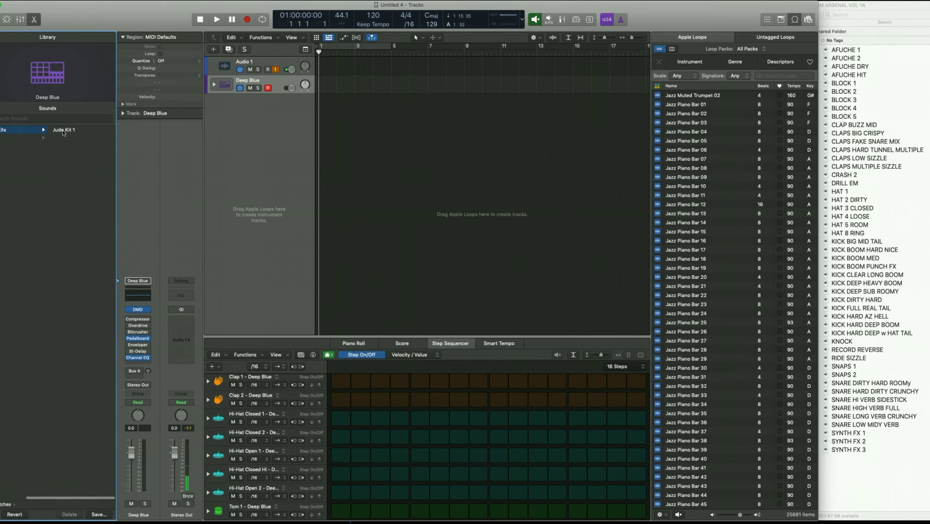
{"action": "scroll", "coordinate": [23, 137], "scroll_direction": "left", "scroll_amount": 5}
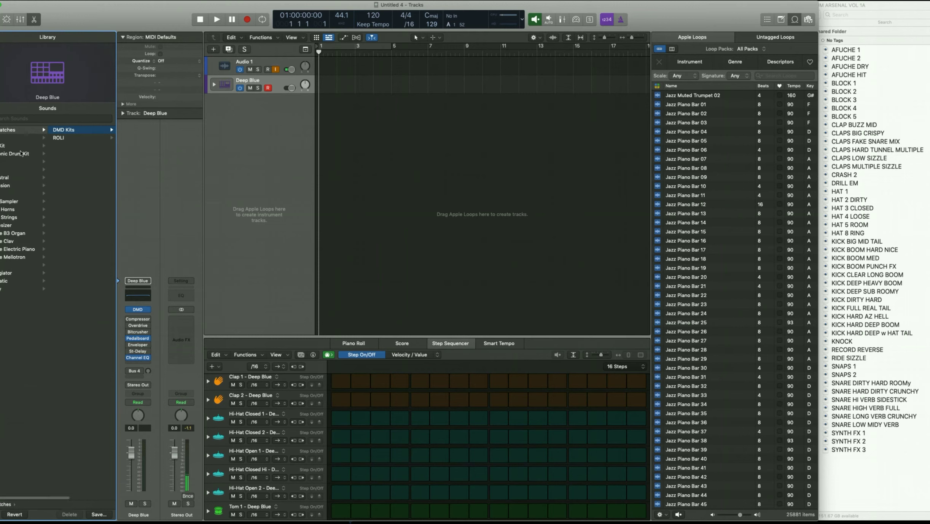
- Create a pattern region on the Deep Blue track with a kick on the first step
{"action": "left_click", "coordinate": [266, 89]}
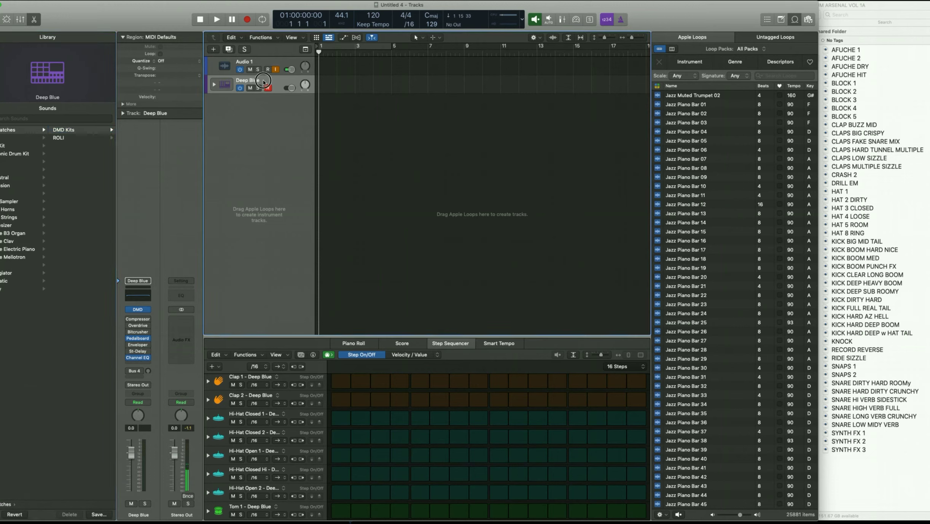
{"action": "right_click", "coordinate": [331, 87]}
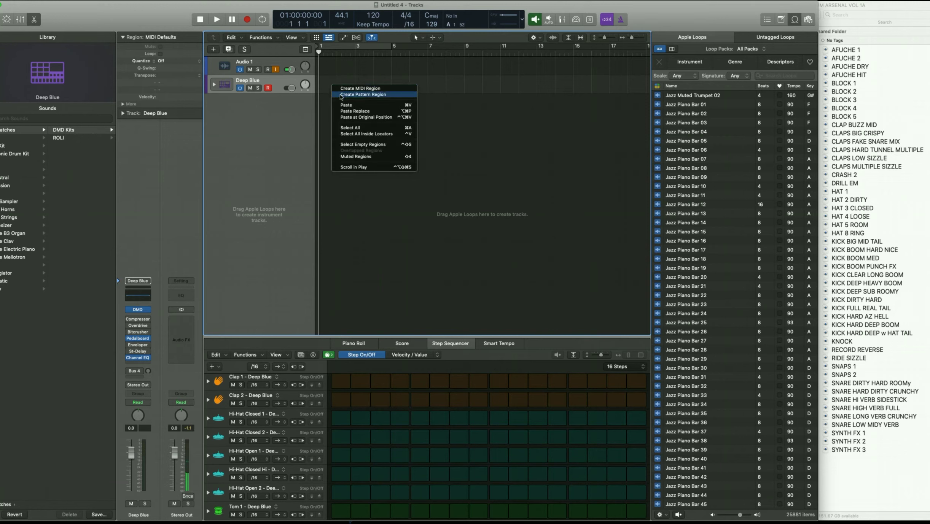
{"action": "left_click", "coordinate": [341, 95]}
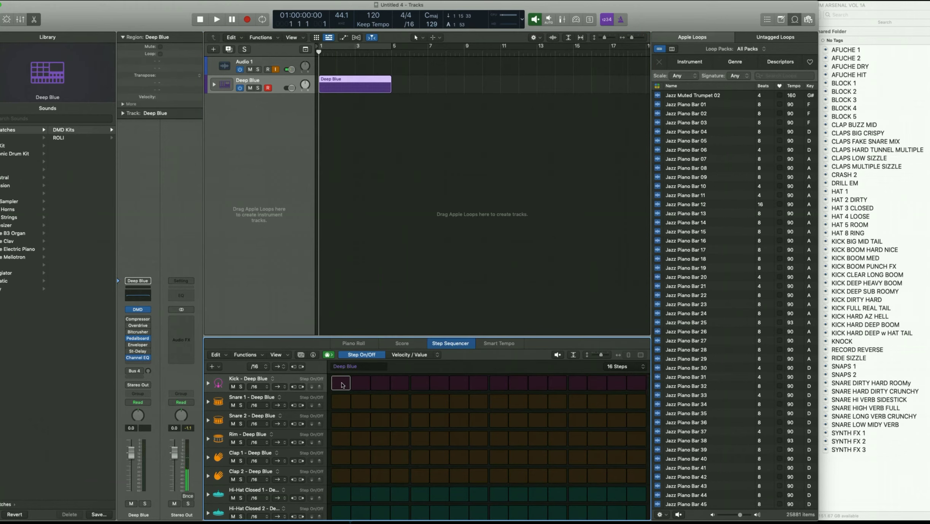
{"action": "left_click", "coordinate": [342, 385]}
- Expand the Deep Blue track stack to show all its drum sub-tracks
{"action": "left_click", "coordinate": [214, 85]}
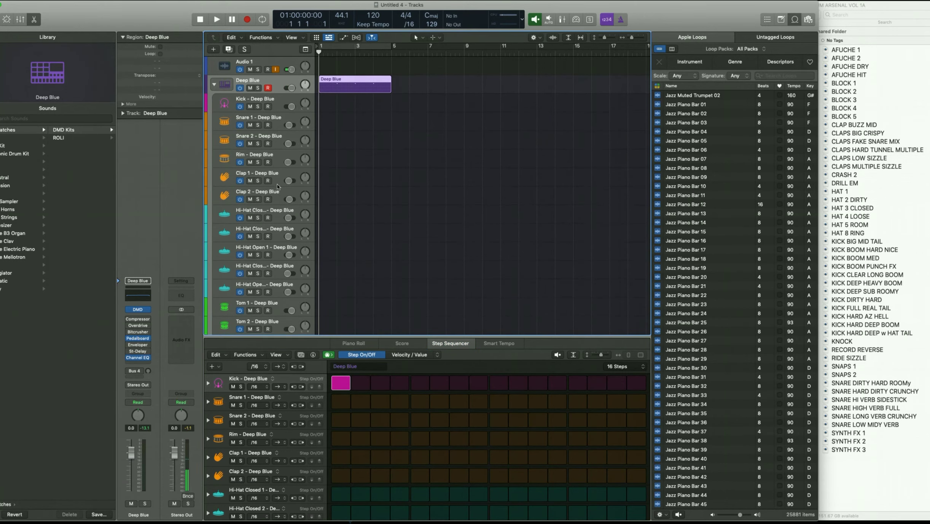
{"action": "scroll", "coordinate": [274, 160], "scroll_direction": "down", "scroll_amount": 10}
{"action": "scroll", "coordinate": [277, 186], "scroll_direction": "up", "scroll_amount": 10}
- Collapse the Deep Blue stack and rename its pattern region to 'J Cole Kit'
{"action": "left_click", "coordinate": [214, 86]}
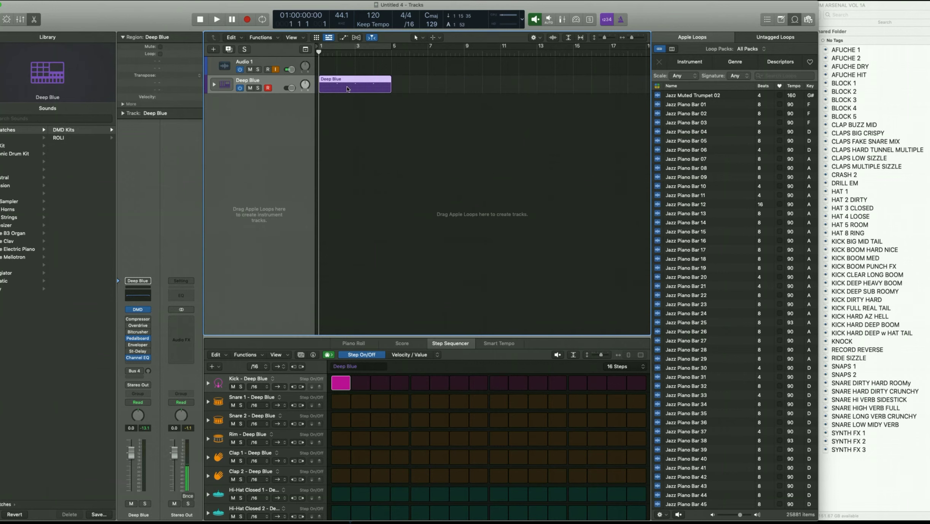
{"action": "key", "text": "shift+n"}
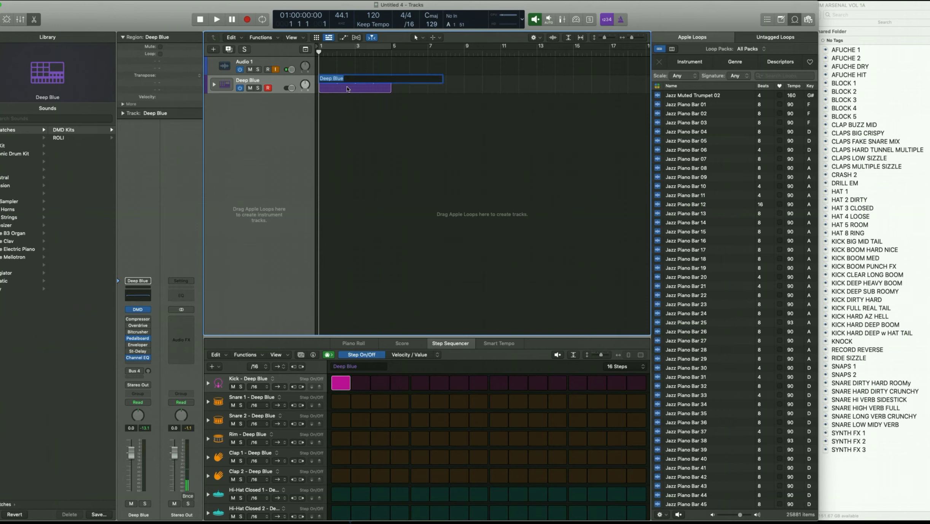
{"action": "key", "text": "BackSpace"}
{"action": "type", "text": "J Cole Kit"}
{"action": "key", "text": "Return"}
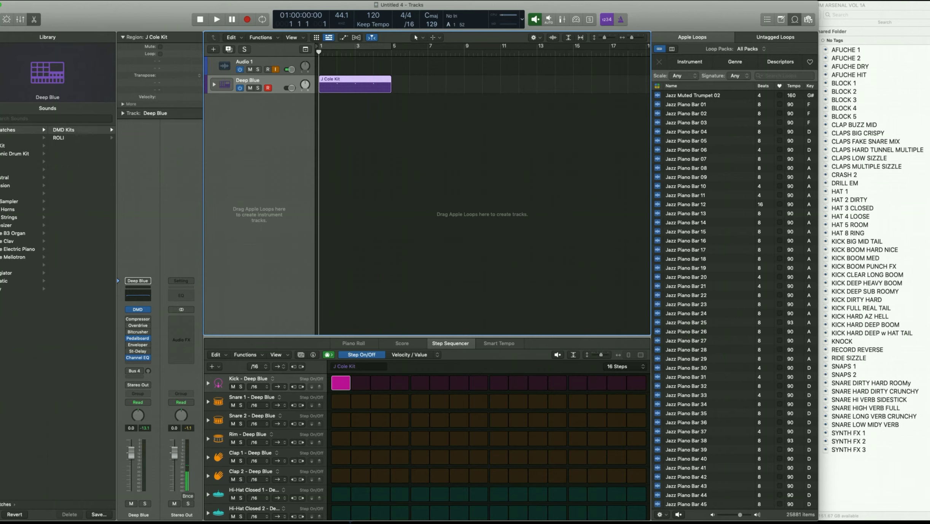
{"action": "left_click", "coordinate": [343, 82]}
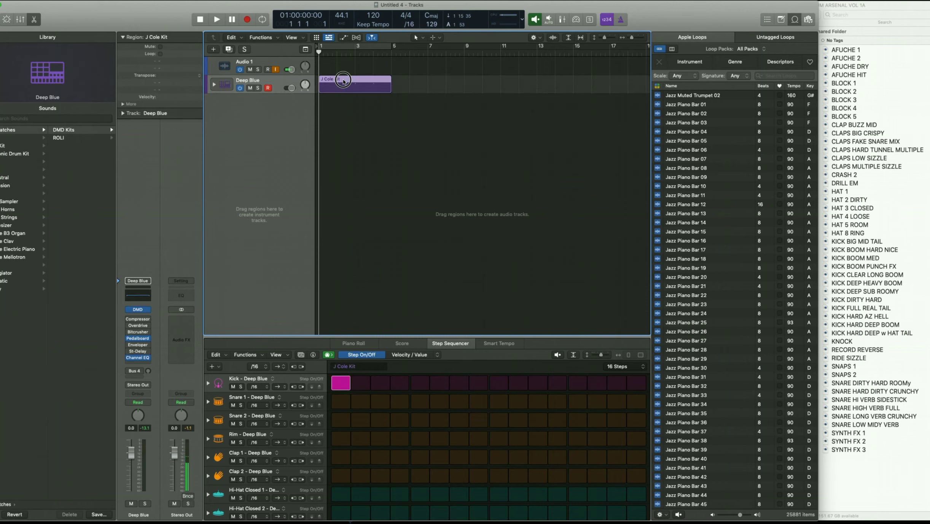
- Add the J Cole Kit region to Apple Loops as All Drums, tagged Acoustic, Relaxed, Cheerful and Dry
{"action": "left_click_drag", "start_coordinate": [343, 81], "coordinate": [727, 196]}
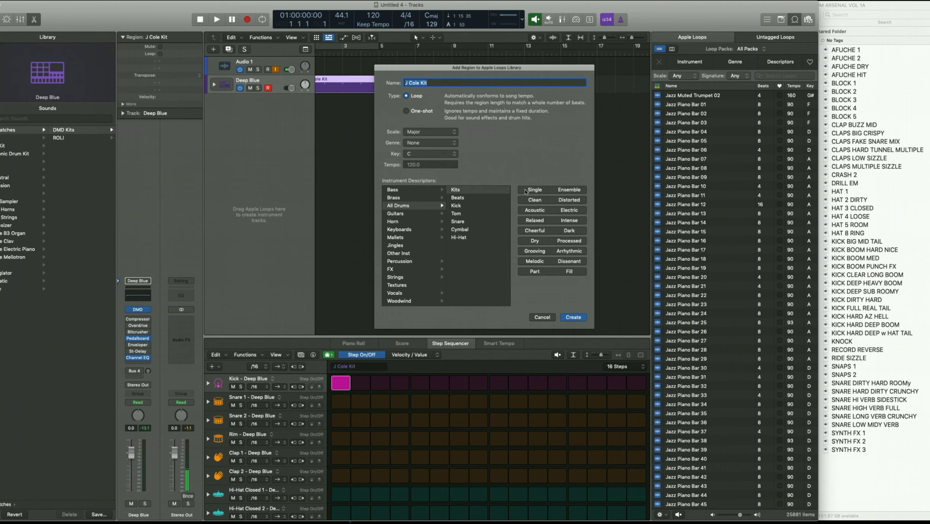
{"action": "left_click", "coordinate": [535, 212]}
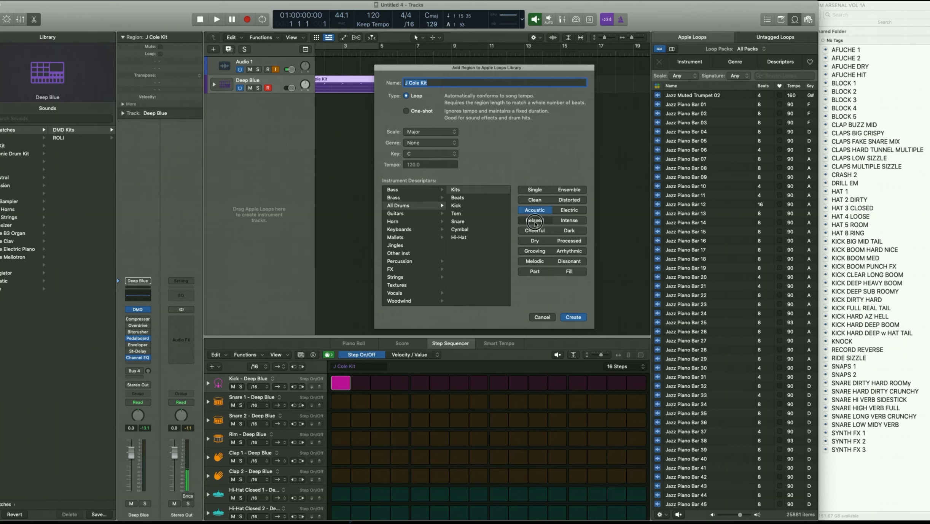
{"action": "left_click", "coordinate": [535, 222]}
{"action": "left_click", "coordinate": [534, 231]}
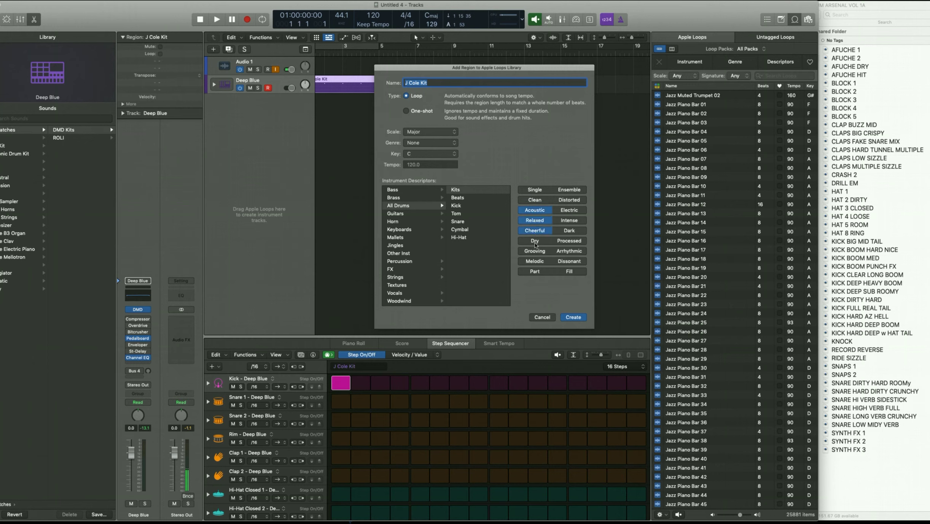
{"action": "left_click", "coordinate": [535, 242]}
{"action": "left_click", "coordinate": [569, 318]}
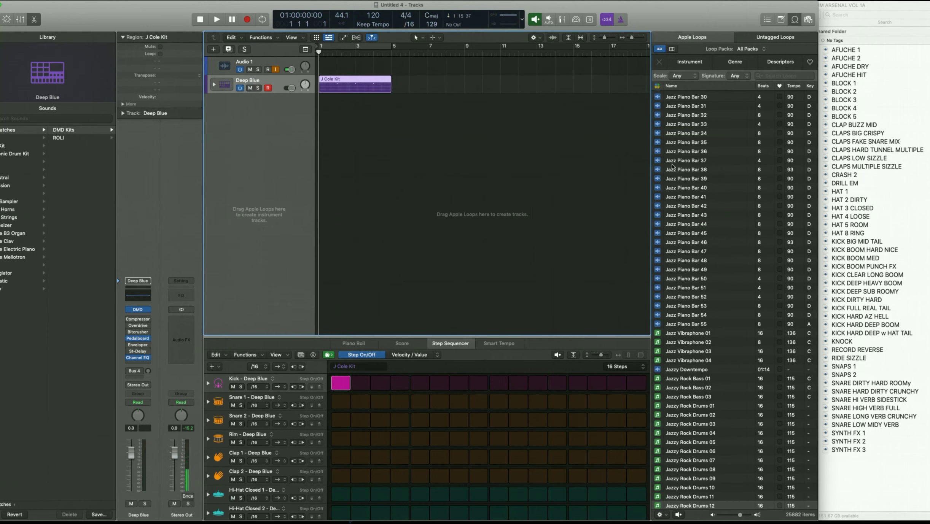
- Delete the J Cole Kit region and the empty Deep Blue track
{"action": "left_click", "coordinate": [377, 102]}
{"action": "left_click", "coordinate": [340, 92]}
{"action": "key", "text": "Delete"}
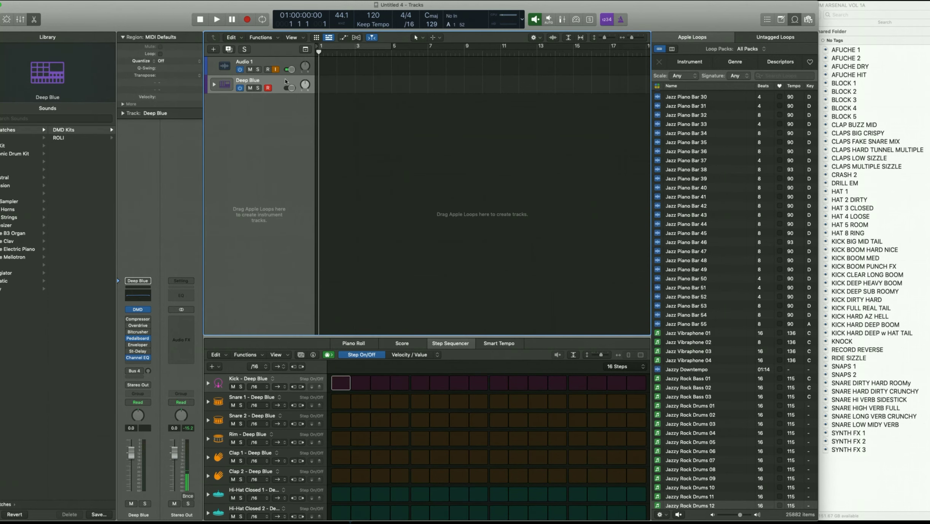
{"action": "key", "text": "Delete"}
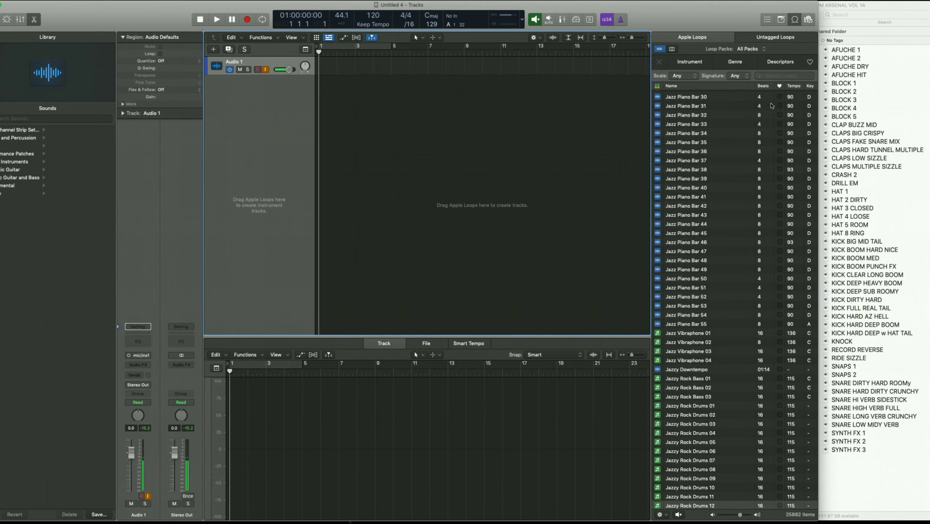
- Filter Apple Loops to All Drums with Acoustic, Relaxed and Cheerful descriptors
{"action": "left_click", "coordinate": [773, 76]}
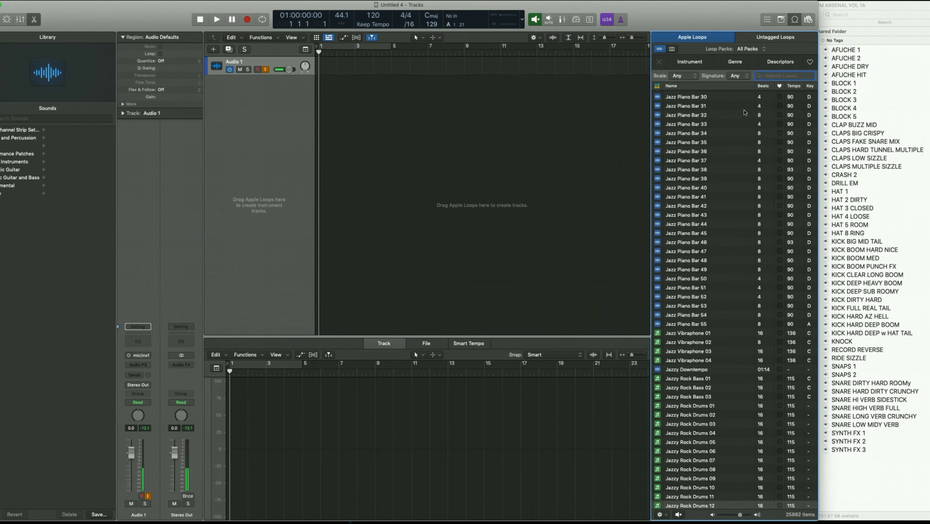
{"action": "left_click", "coordinate": [784, 65]}
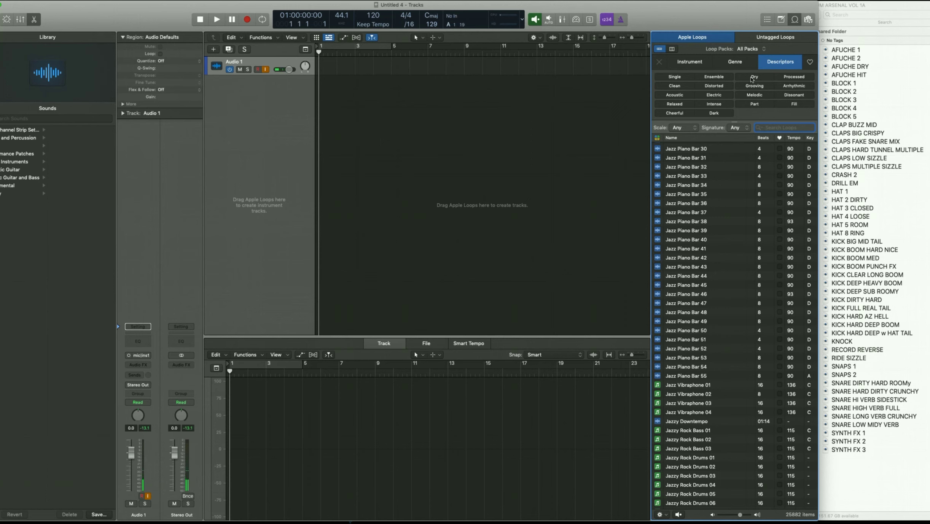
{"action": "left_click", "coordinate": [688, 63]}
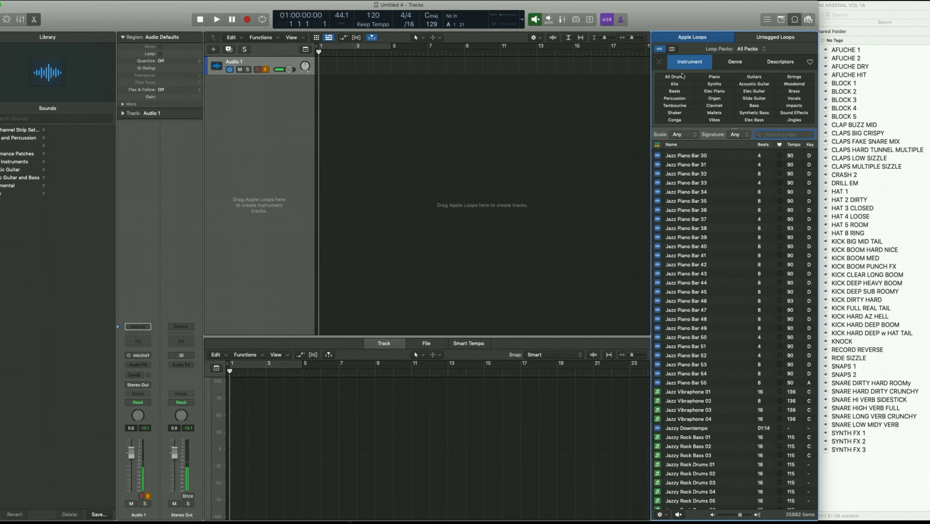
{"action": "left_click", "coordinate": [681, 78]}
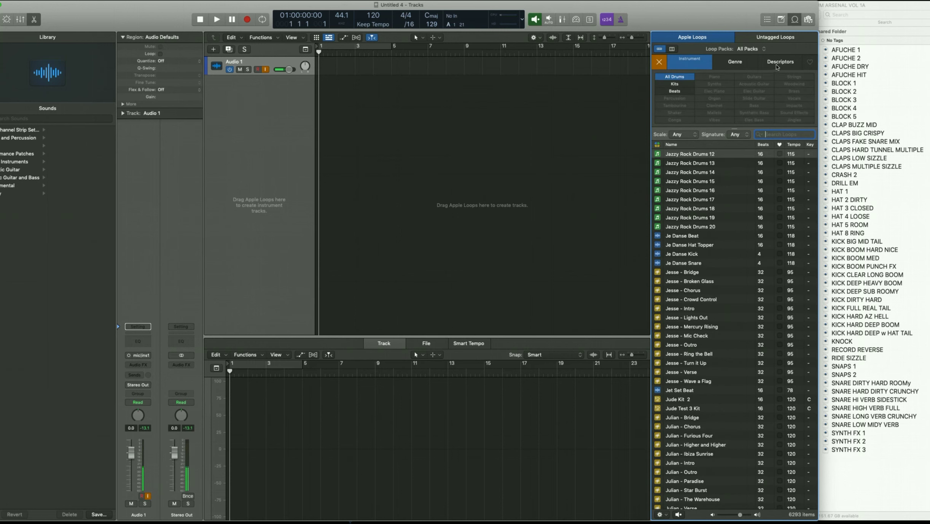
{"action": "left_click", "coordinate": [699, 64]}
{"action": "left_click", "coordinate": [679, 83]}
{"action": "left_click", "coordinate": [768, 65]}
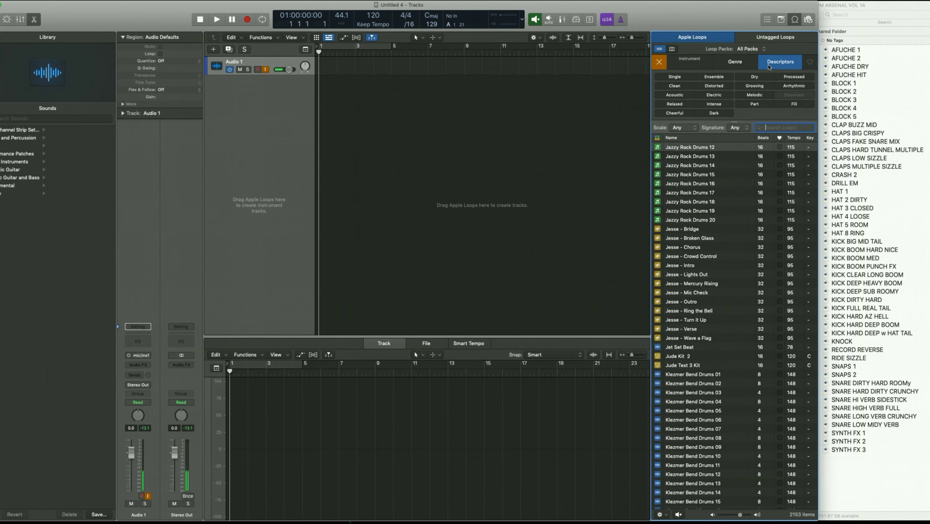
{"action": "left_click", "coordinate": [683, 97]}
{"action": "left_click", "coordinate": [682, 105]}
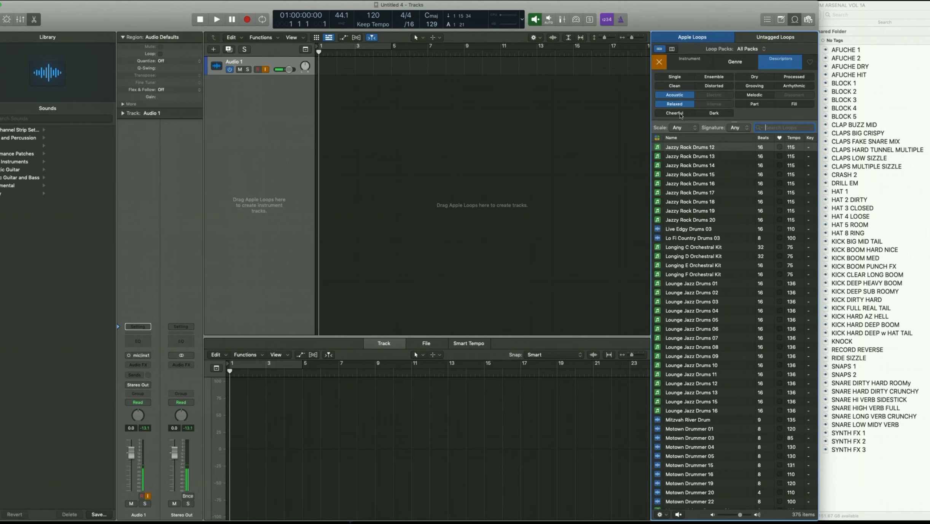
{"action": "left_click", "coordinate": [680, 115]}
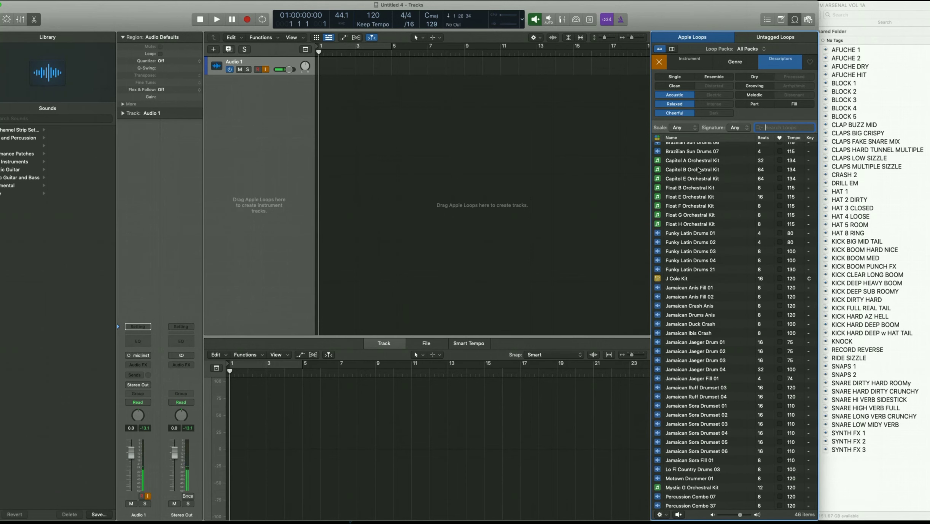
- Preview the J Cole Kit loop, then clear all loop filters and hide the descriptors
{"action": "left_click", "coordinate": [683, 280]}
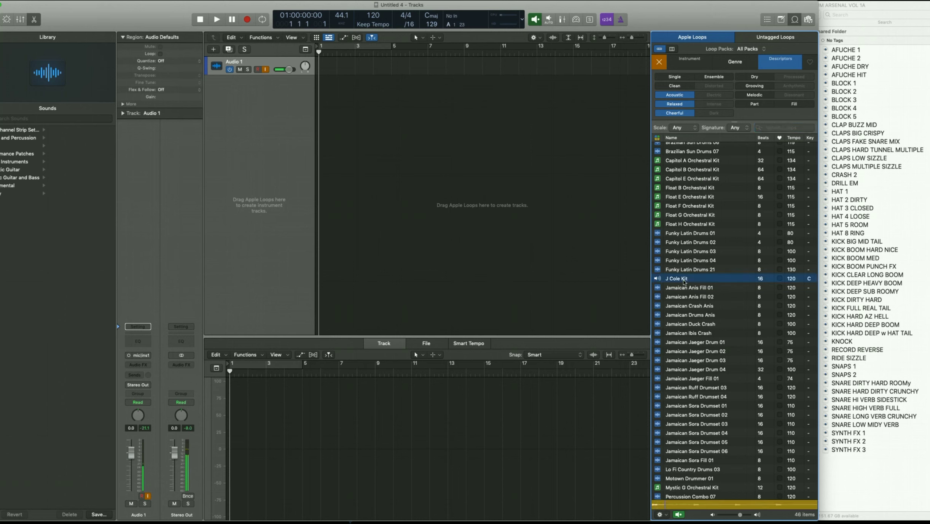
{"action": "left_click", "coordinate": [659, 62]}
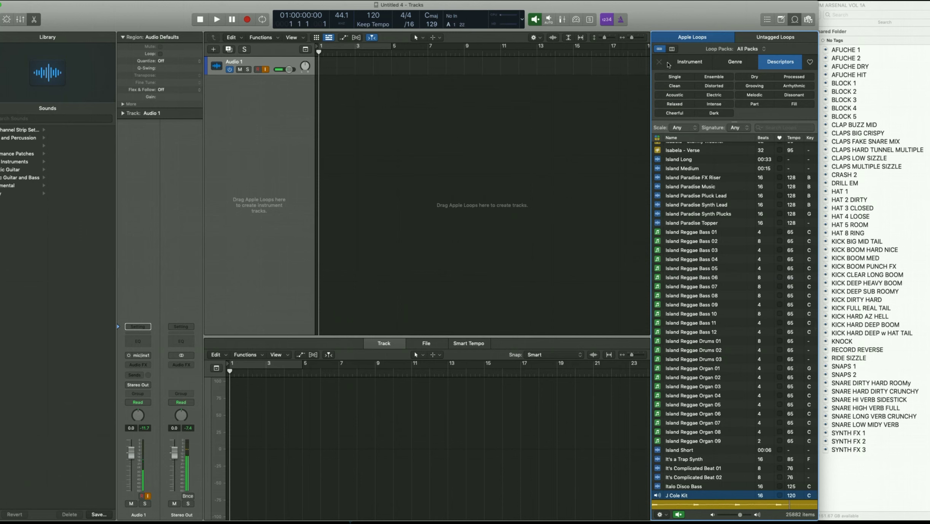
{"action": "left_click", "coordinate": [781, 61]}
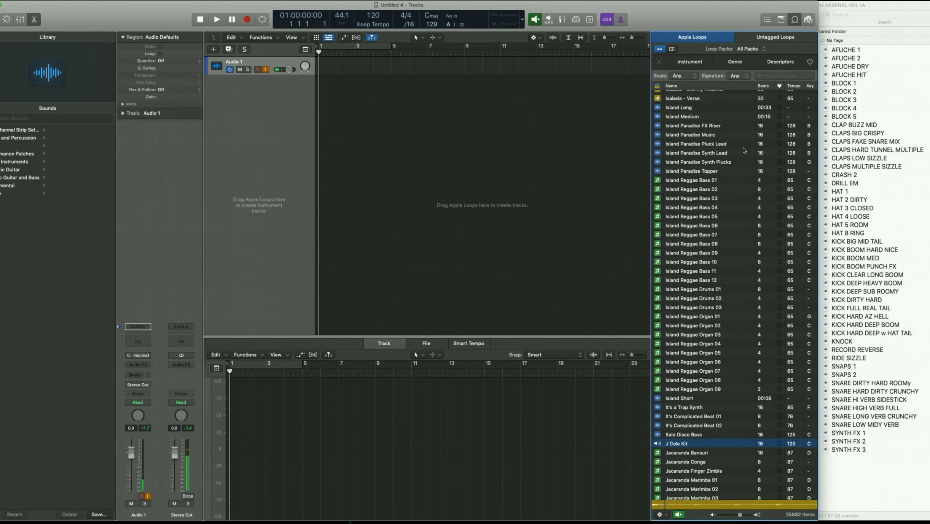
- Search Apple Loops for 'j col' and drag the J Cole Kit loop into the Tracks area
{"action": "scroll", "coordinate": [712, 136], "scroll_direction": "up", "scroll_amount": 15}
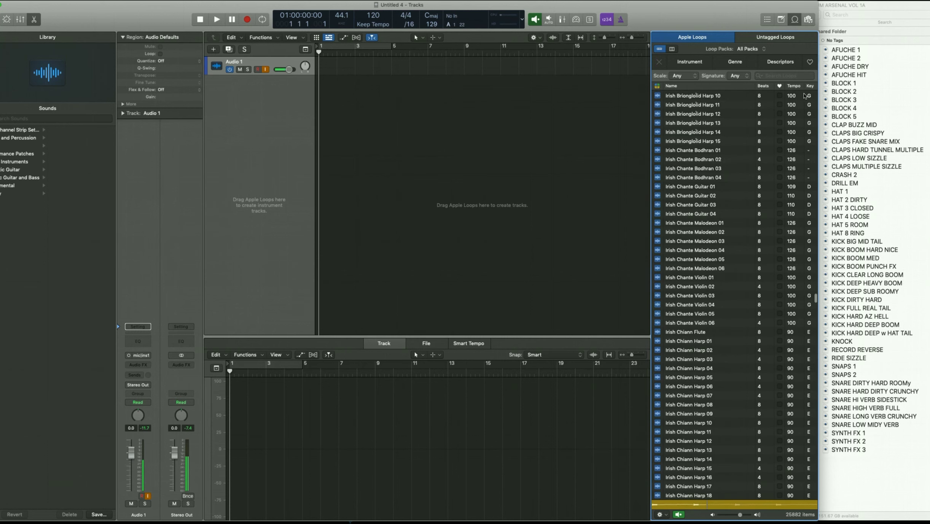
{"action": "left_click", "coordinate": [785, 76]}
{"action": "type", "text": "j cole"}
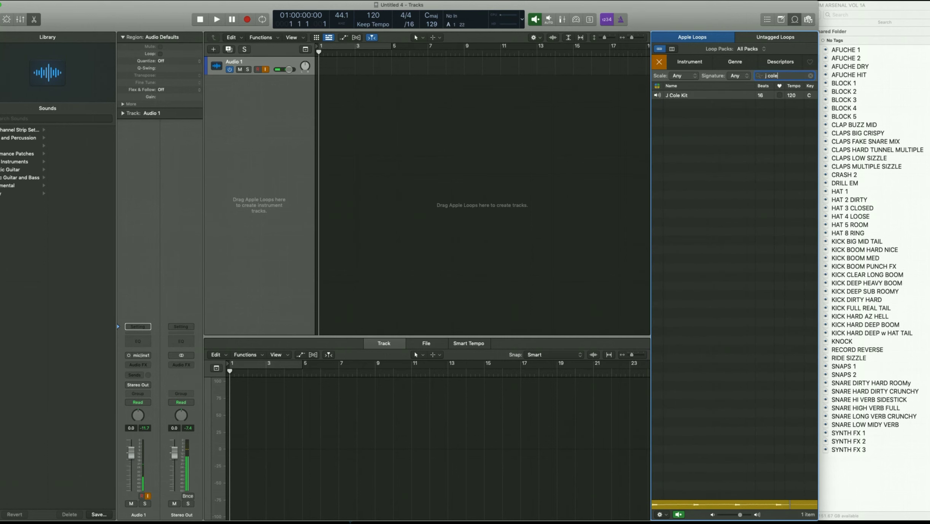
{"action": "left_click", "coordinate": [747, 119]}
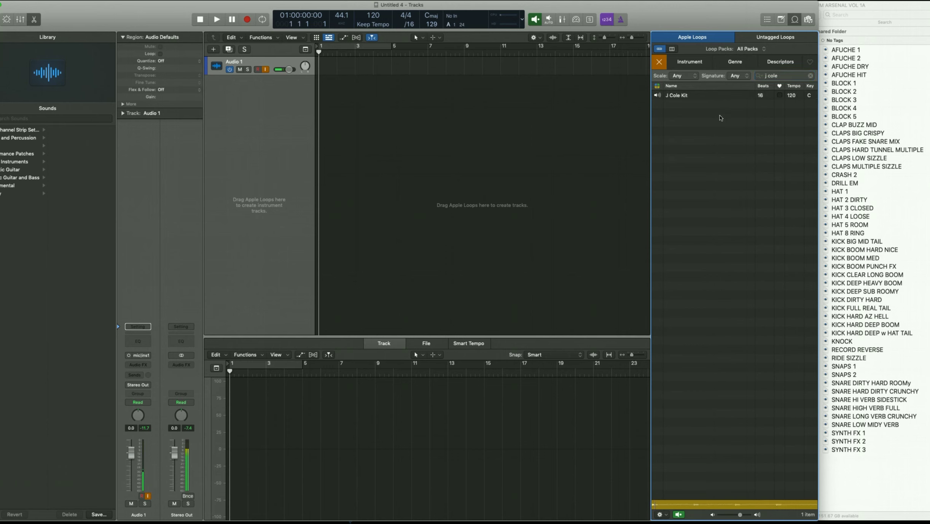
{"action": "left_click", "coordinate": [683, 97]}
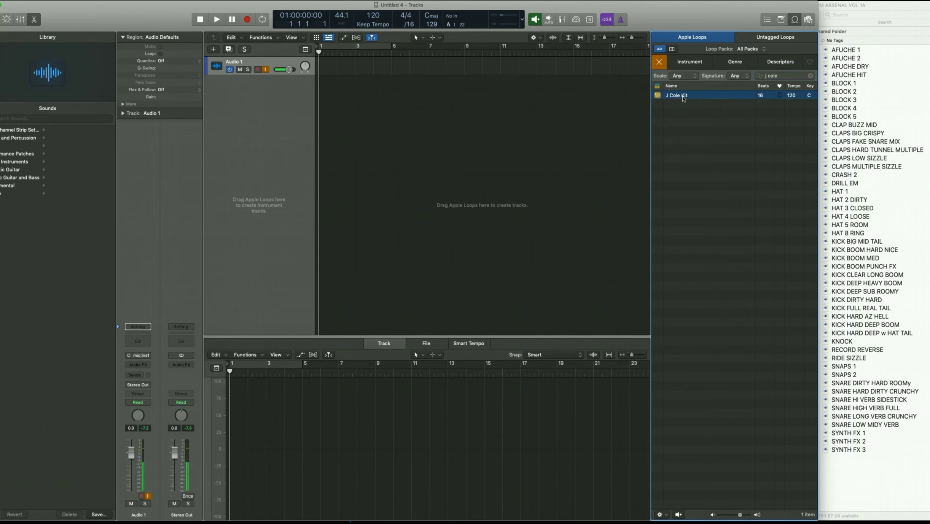
{"action": "left_click_drag", "start_coordinate": [683, 98], "coordinate": [319, 134]}
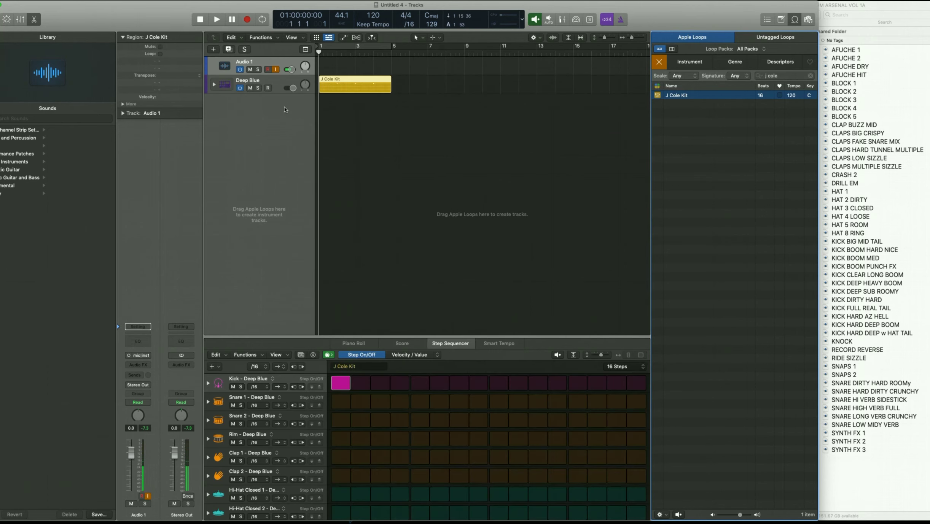
- Expand the Deep Blue stack to show its kit pieces, and browse the Library's Patches > DMD Kits > Kits
{"action": "left_click", "coordinate": [262, 84]}
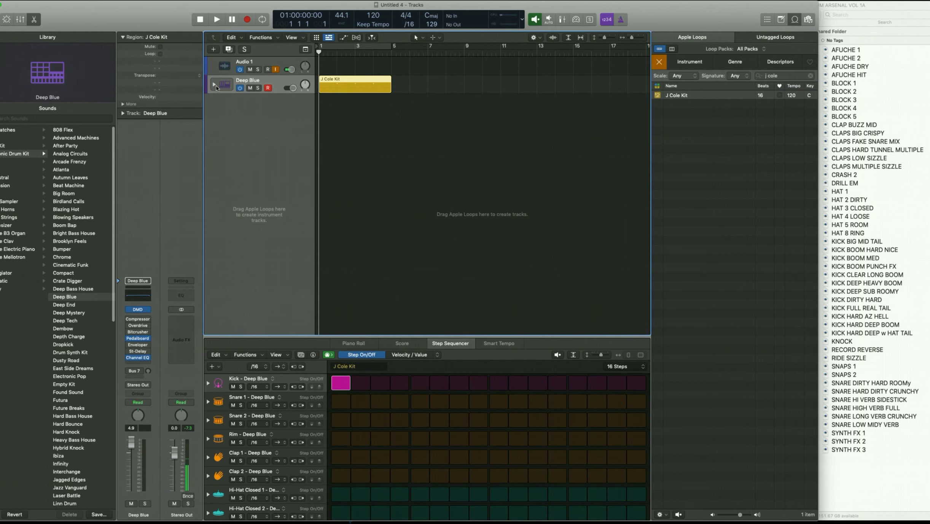
{"action": "scroll", "coordinate": [265, 131], "scroll_direction": "down", "scroll_amount": 10}
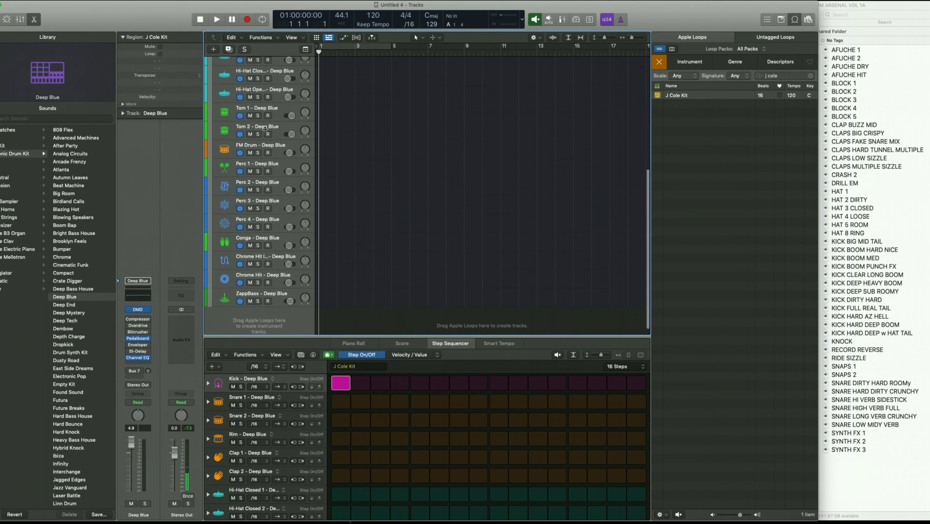
{"action": "scroll", "coordinate": [266, 130], "scroll_direction": "up", "scroll_amount": 10}
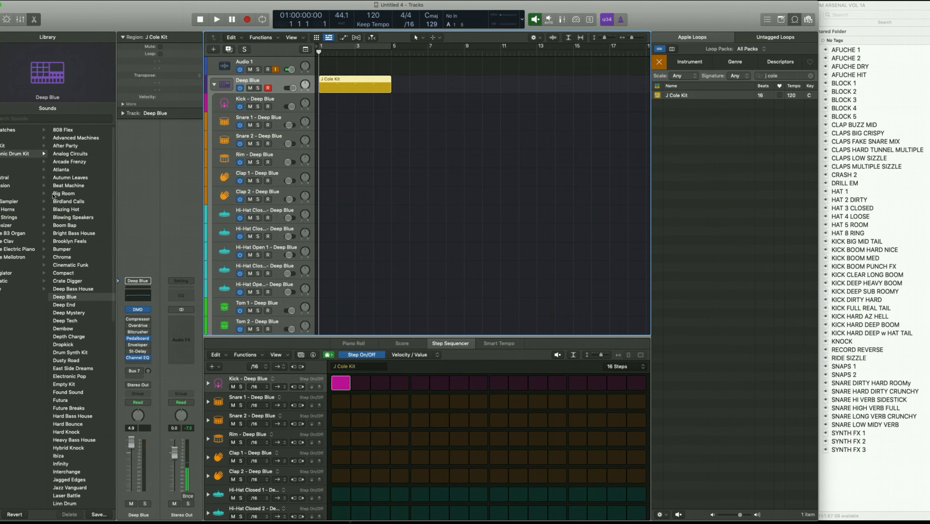
{"action": "left_click", "coordinate": [8, 131]}
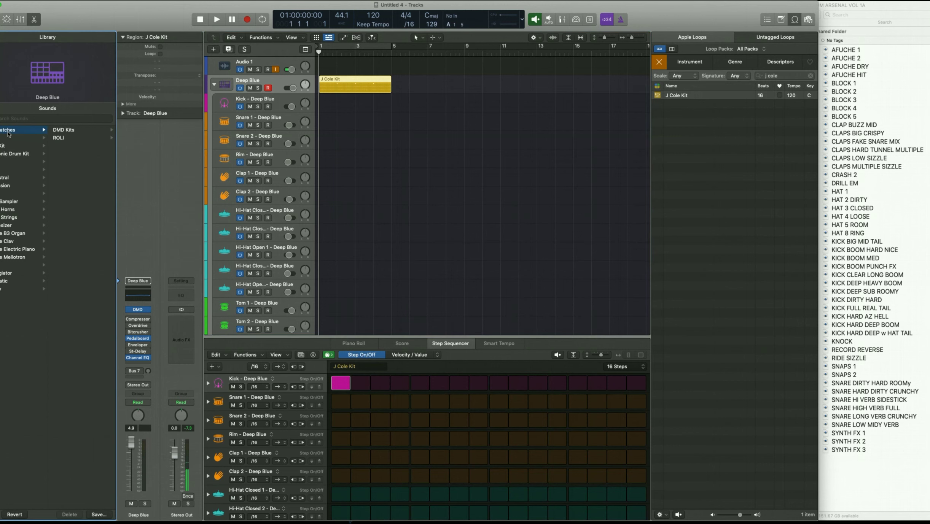
{"action": "left_click", "coordinate": [70, 133]}
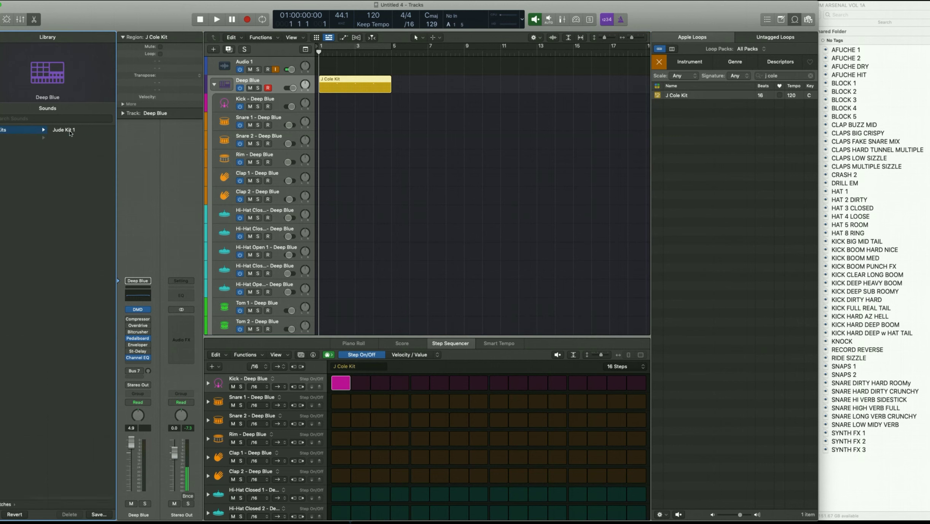